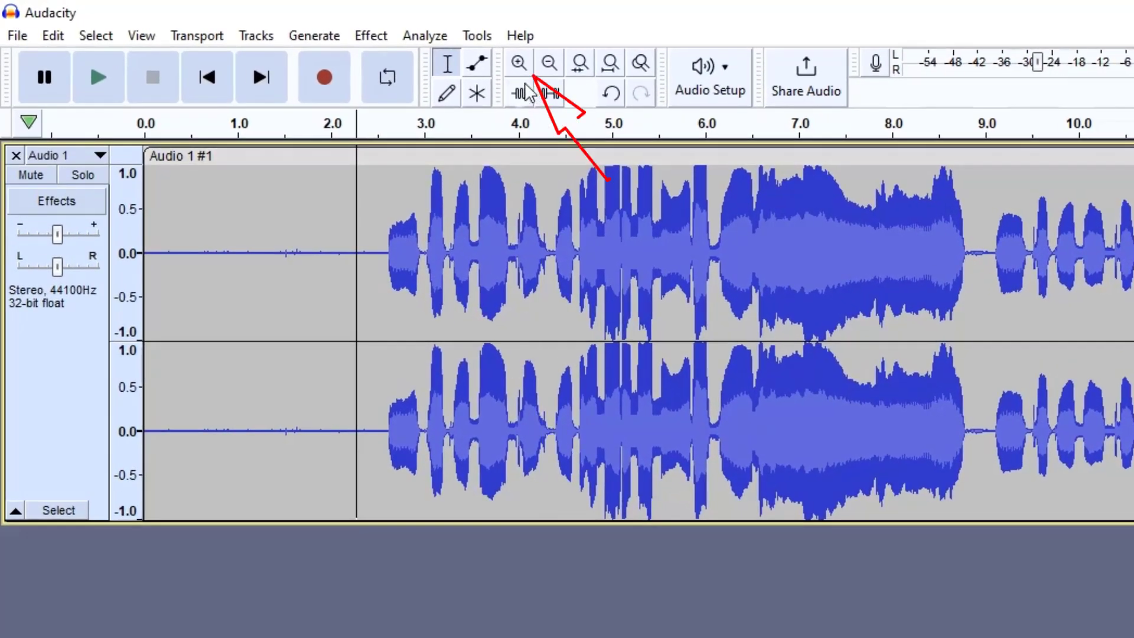
- Select the quiet noise-only stretch at the start of the track, from about 0.26 s to 1.95 s
left_click(518, 65)
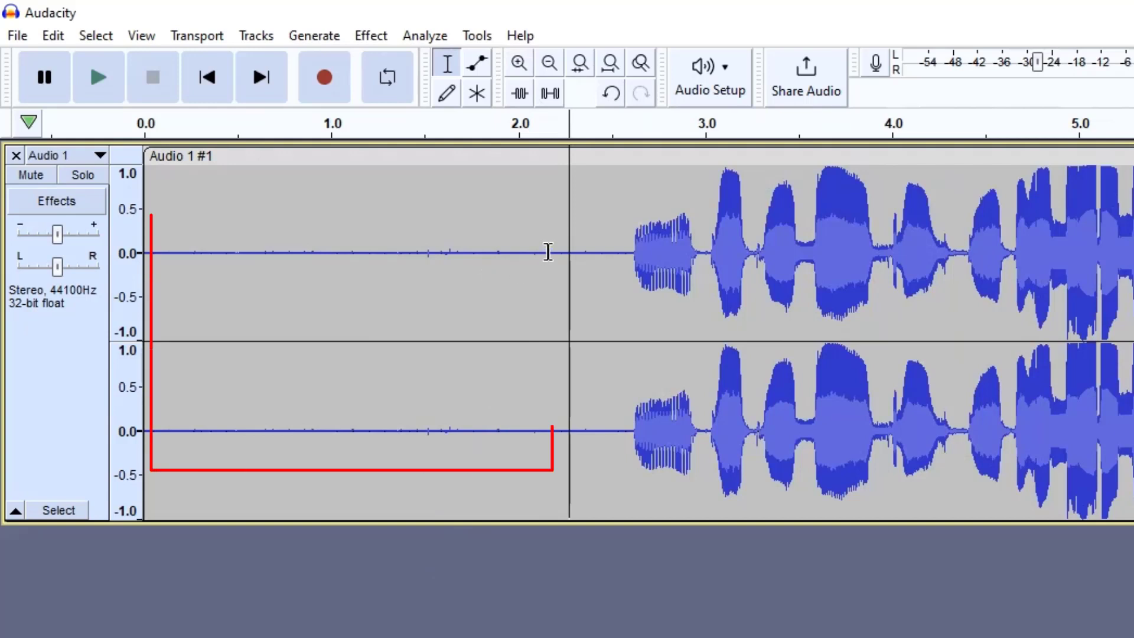
left_click_drag(548, 252, 72, 273)
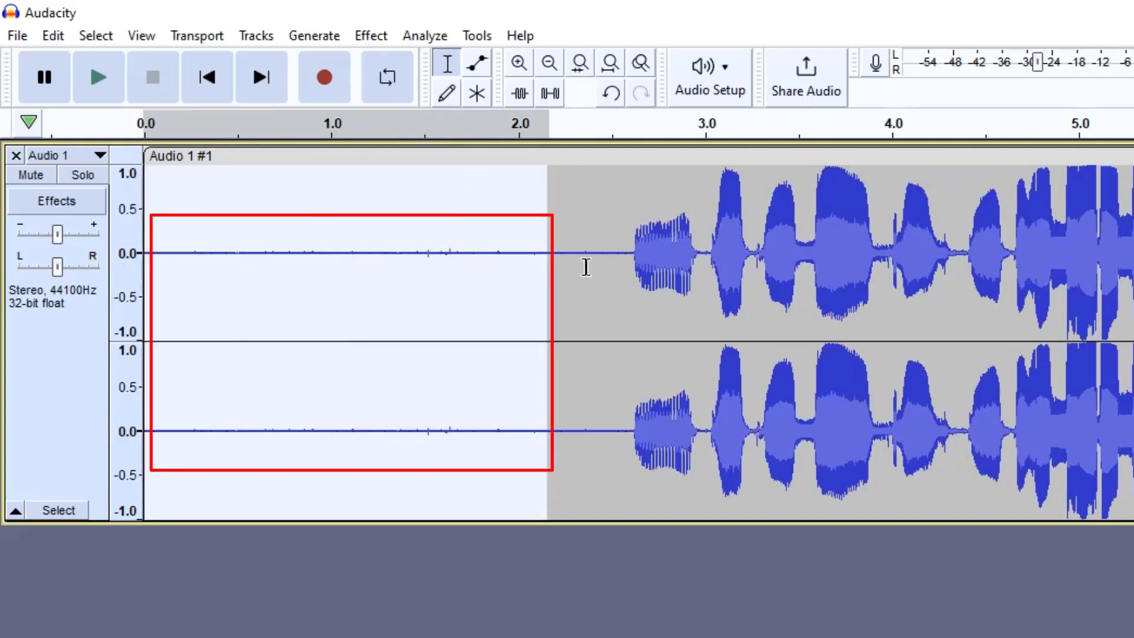
left_click_drag(579, 263, 142, 269)
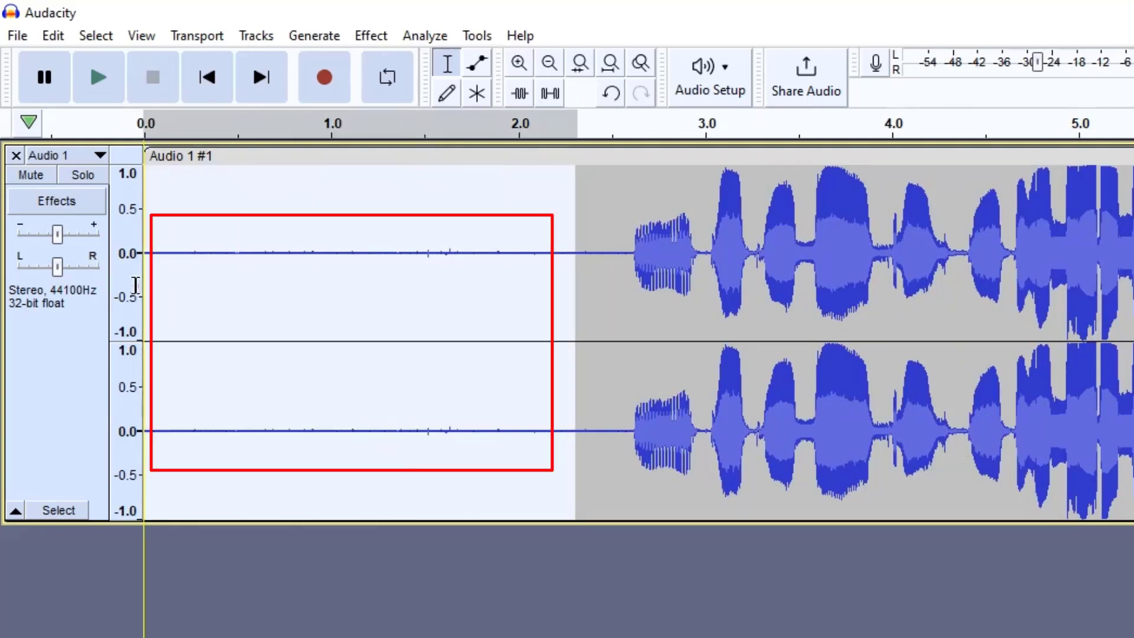
left_click(498, 276)
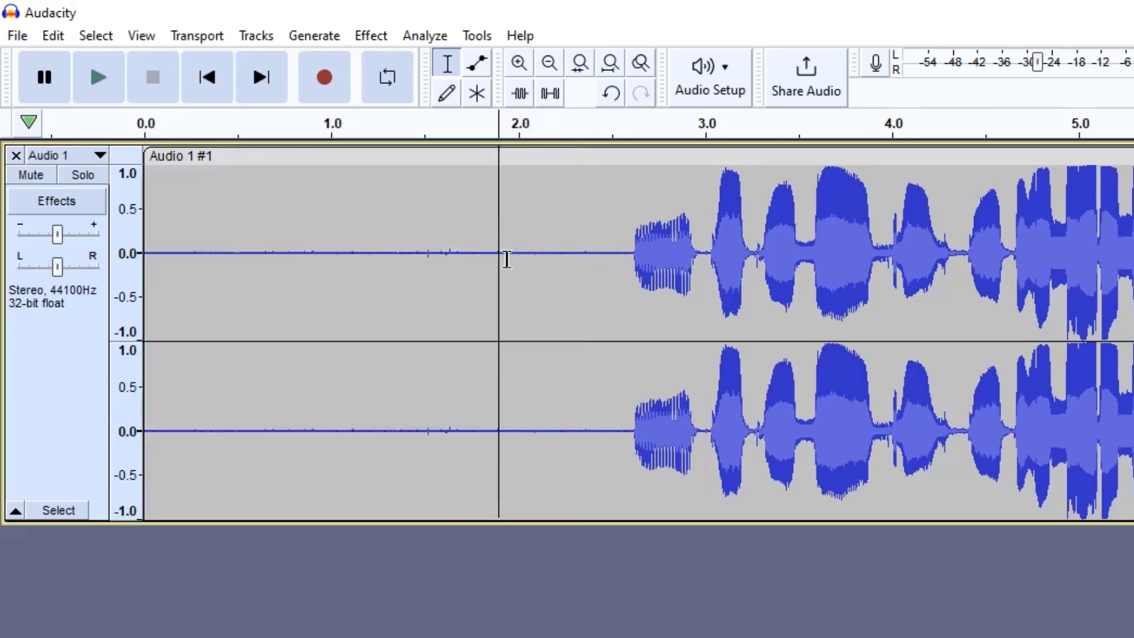
left_click_drag(506, 258, 192, 278)
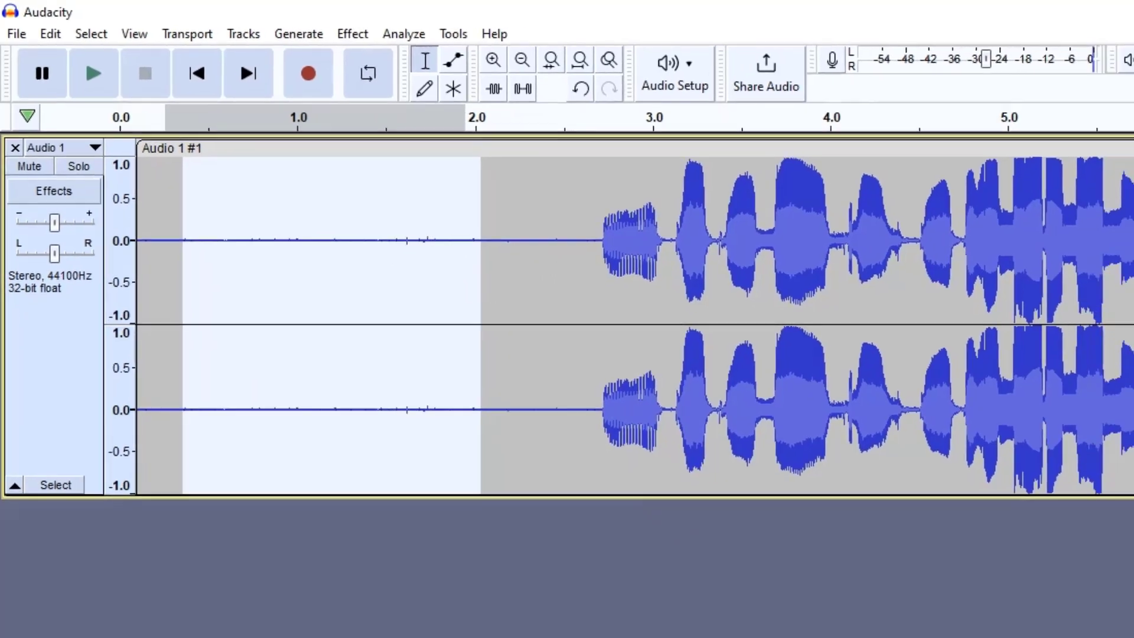
- Examine the quiet gaps between the phrases at about 15 s and 20 s as possible noise samples
scroll(615, 542, "right", 10)
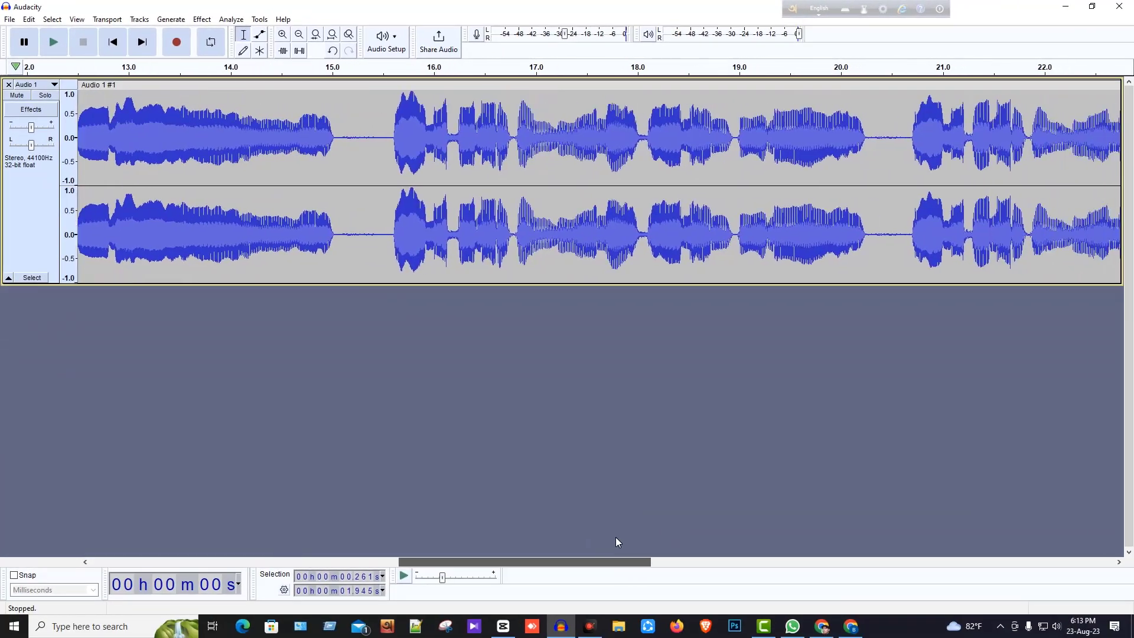
left_click_drag(616, 538, 618, 538)
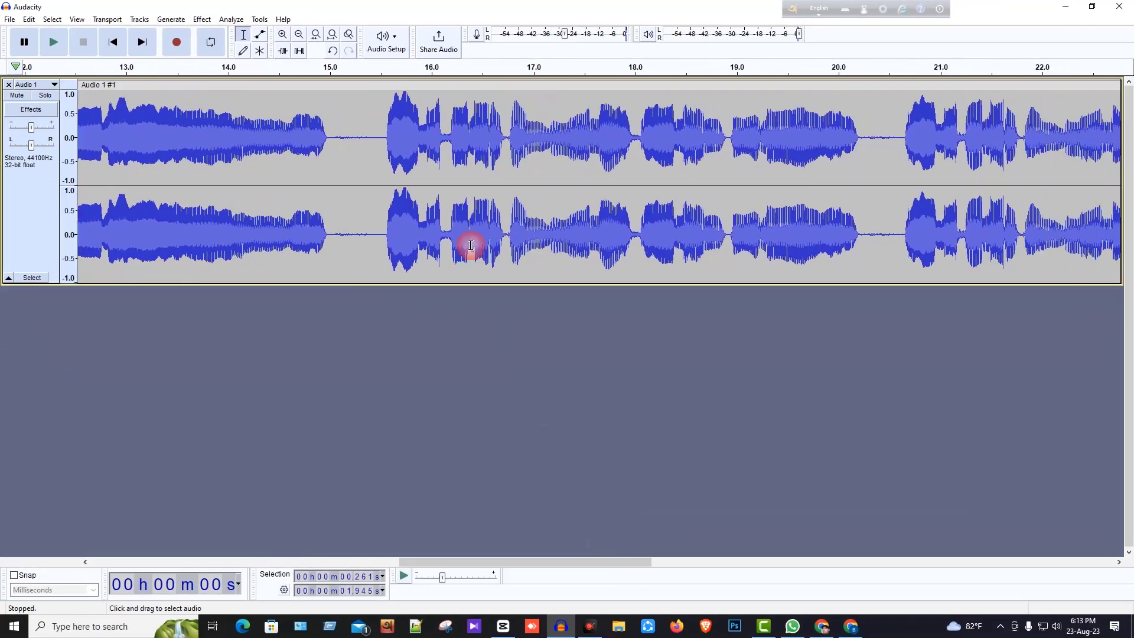
left_click_drag(380, 144, 329, 144)
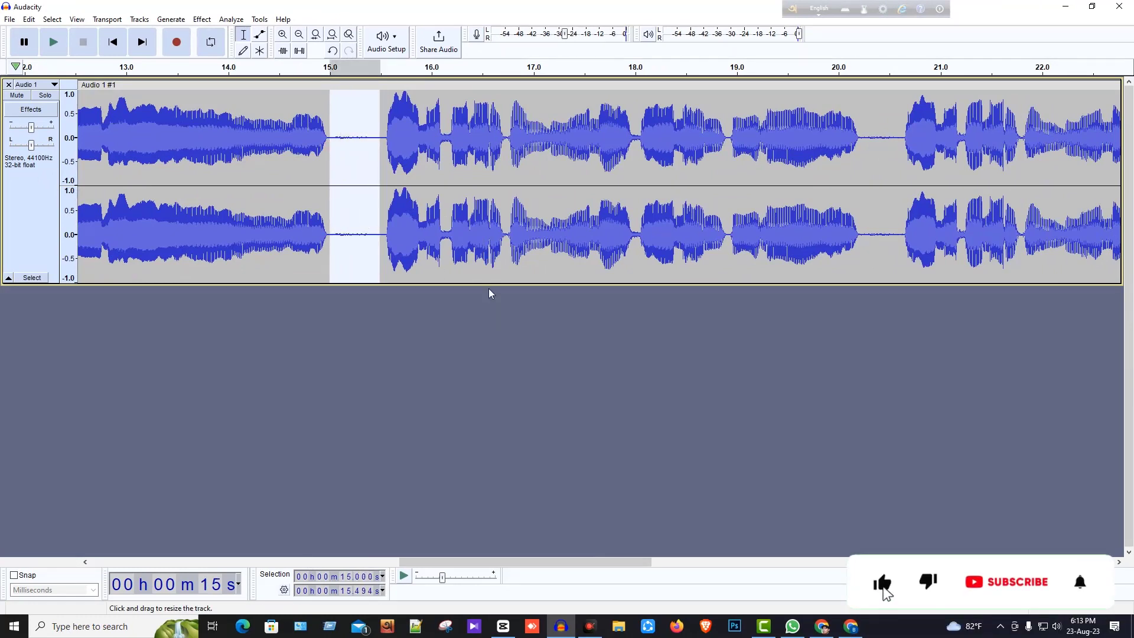
left_click_drag(896, 141, 858, 139)
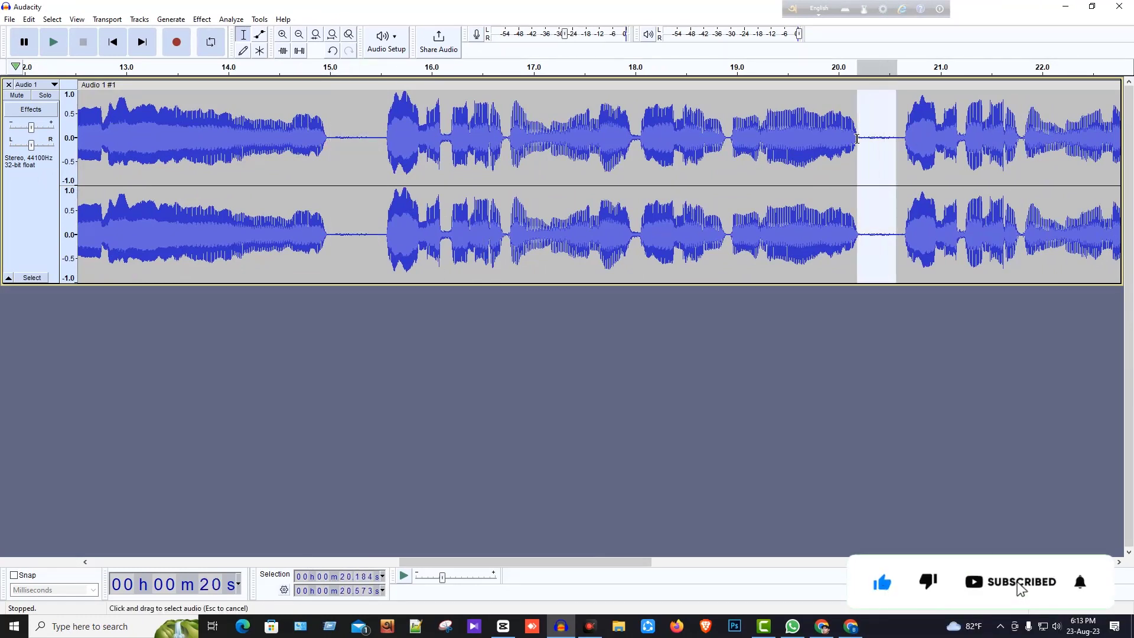
left_click(370, 225)
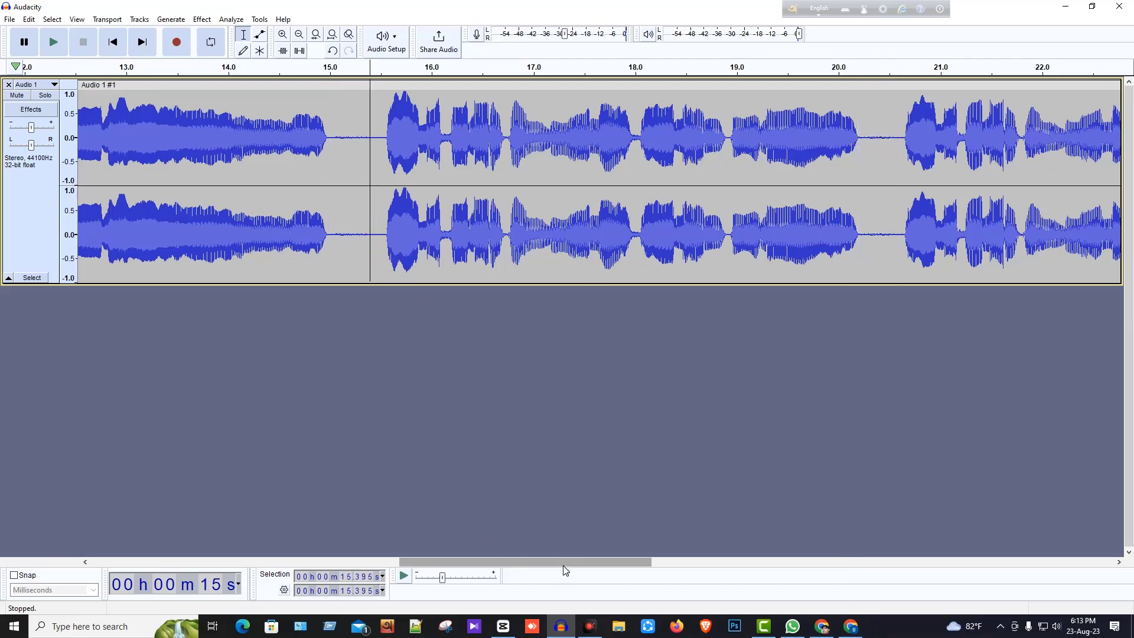
- Select the quiet stretch from 0 to about 2.08 s and capture it as the noise profile for Noise Reduction
left_click_drag(566, 561, 189, 561)
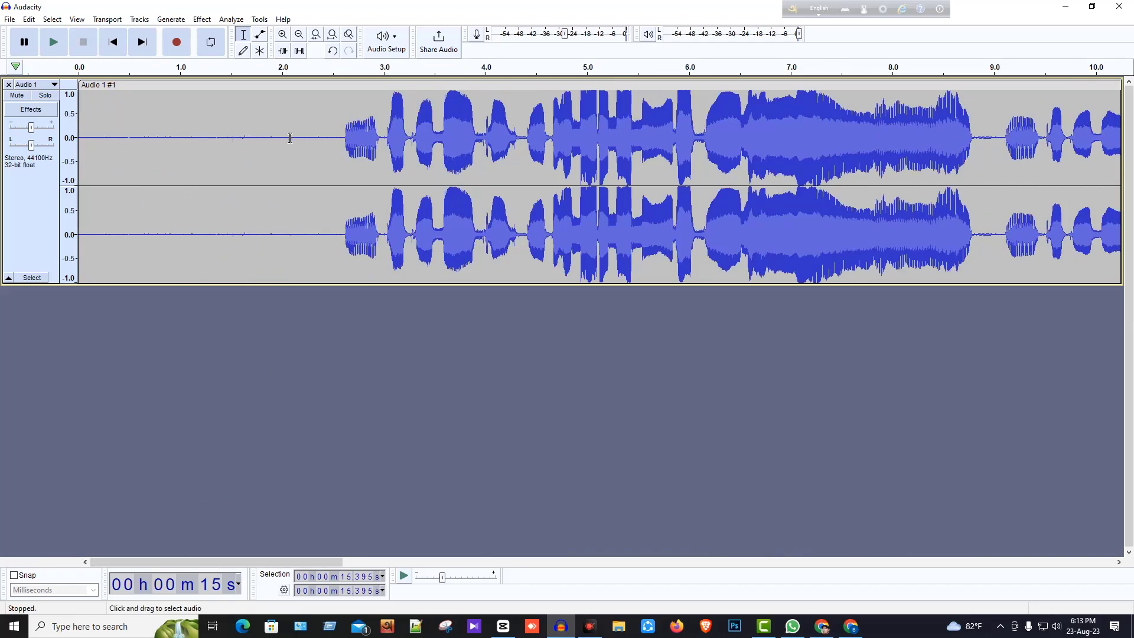
left_click_drag(289, 137, 77, 153)
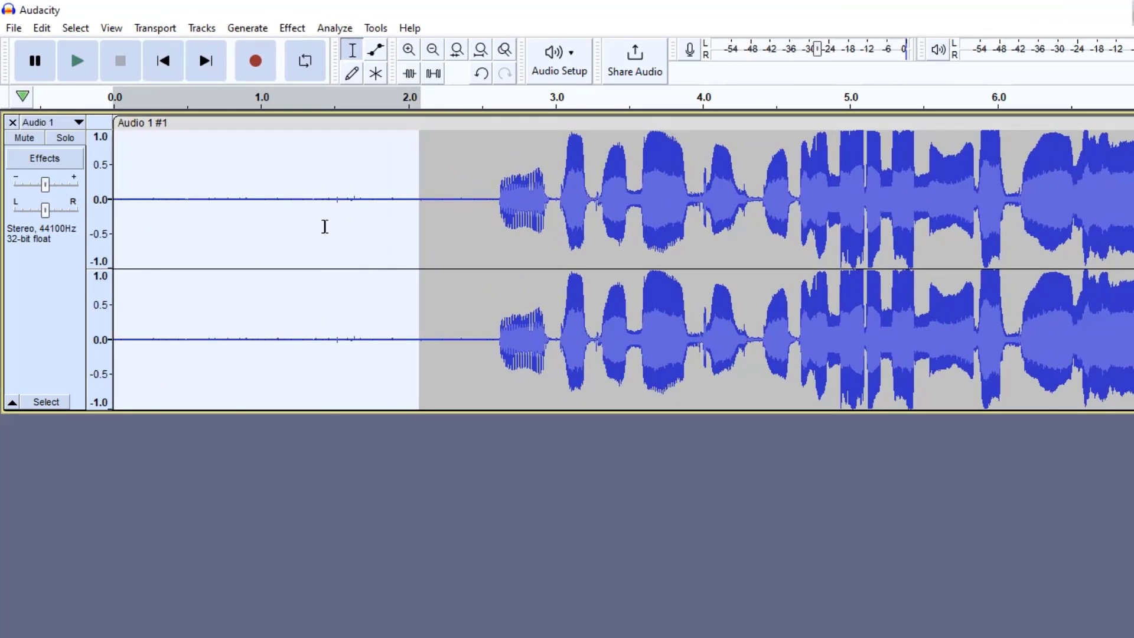
left_click(292, 31)
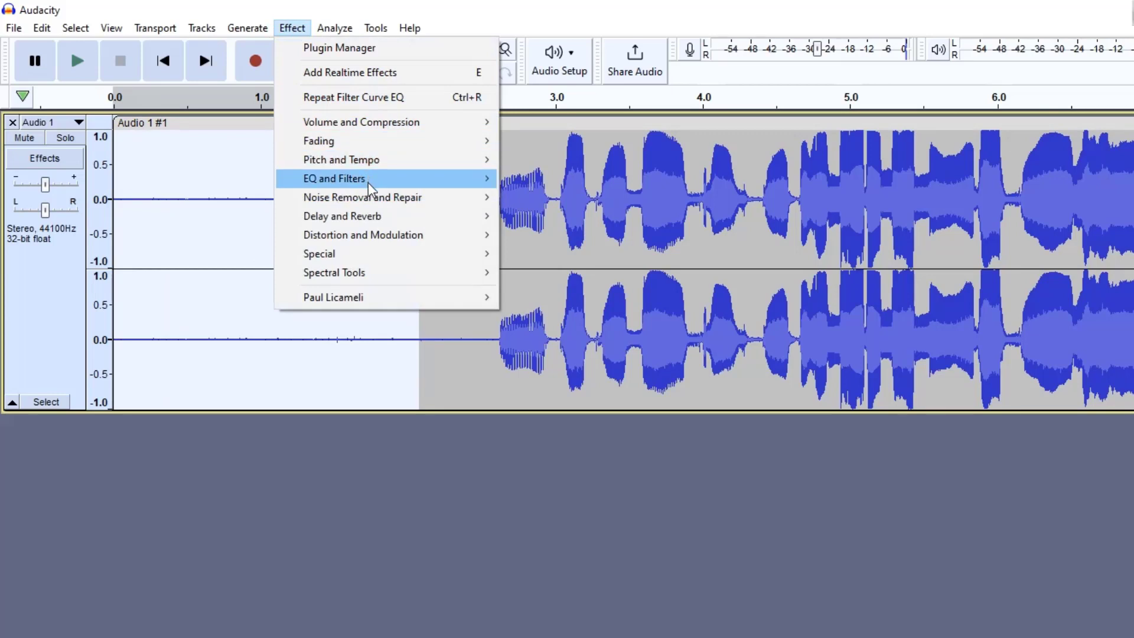
mouse_move(373, 204)
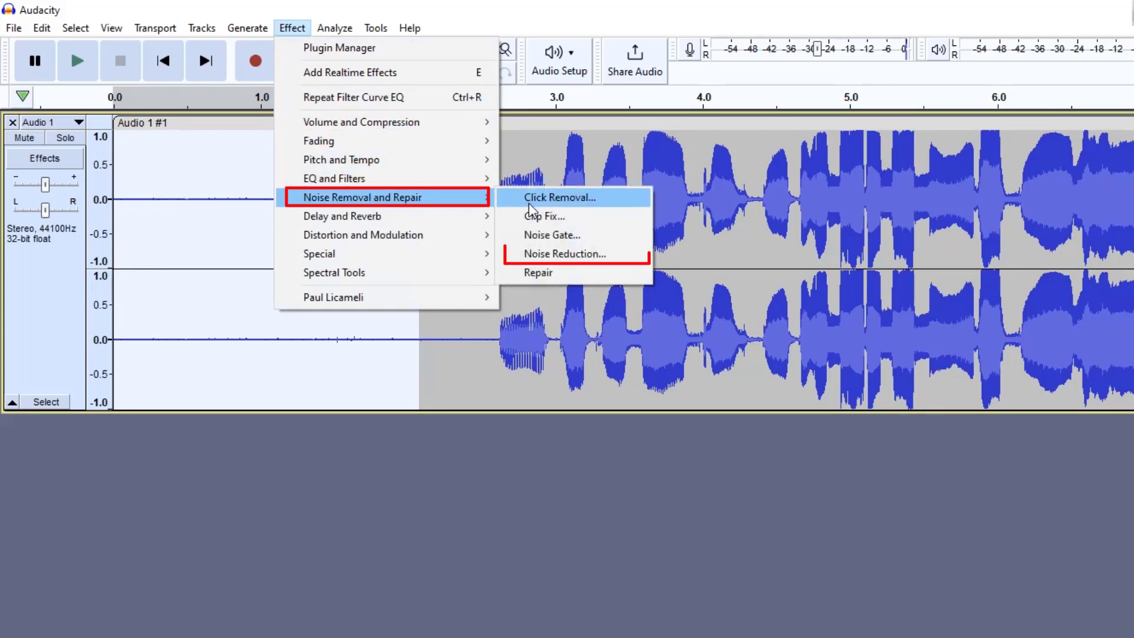
left_click(573, 259)
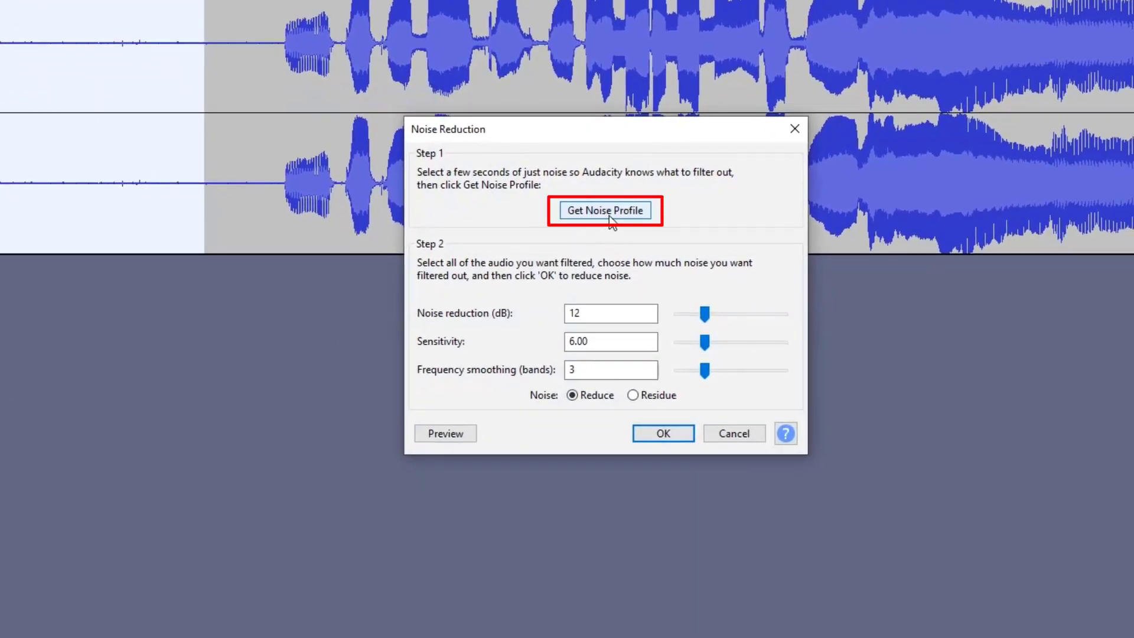
left_click(606, 211)
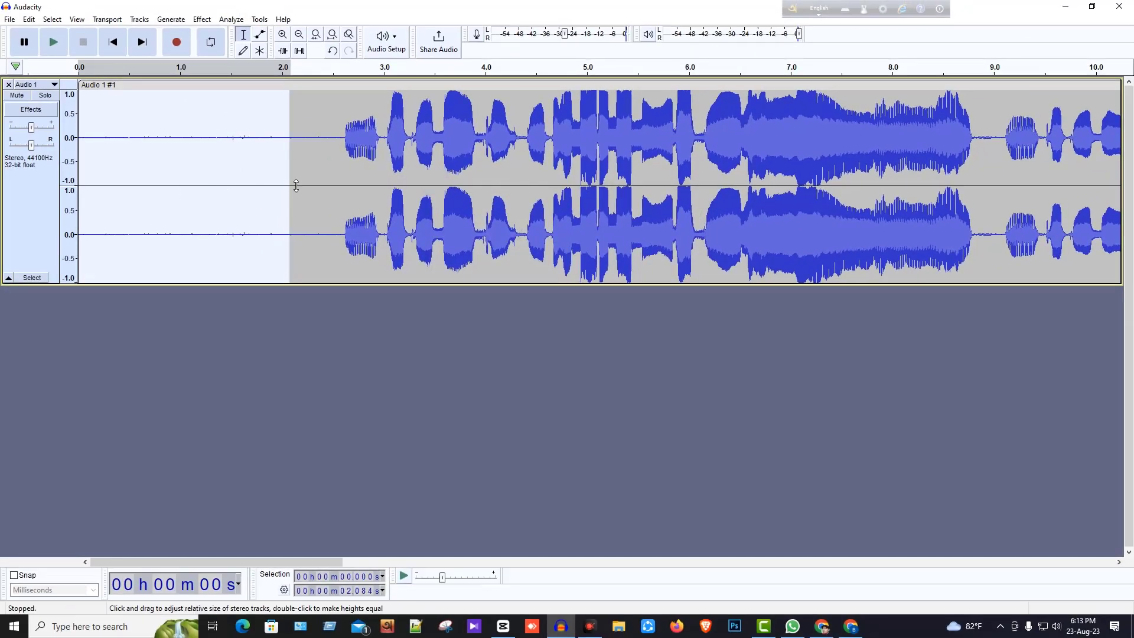
- Apply Noise Reduction to the whole track with 12 dB reduction, sensitivity 6.00 and frequency smoothing of 3 bands
left_click(47, 196)
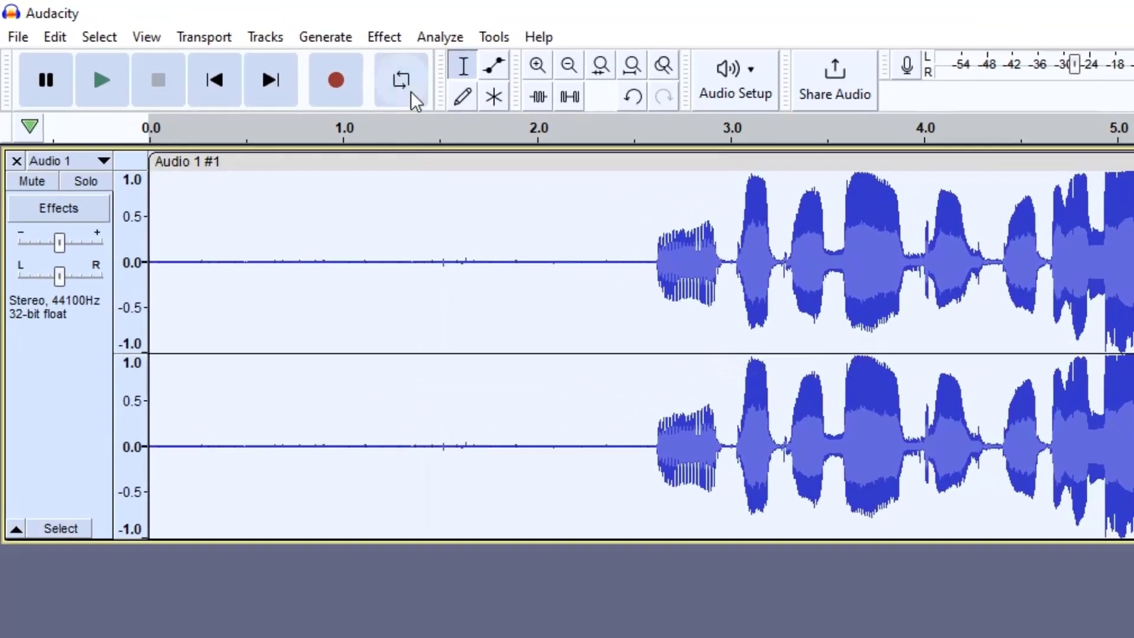
left_click(384, 37)
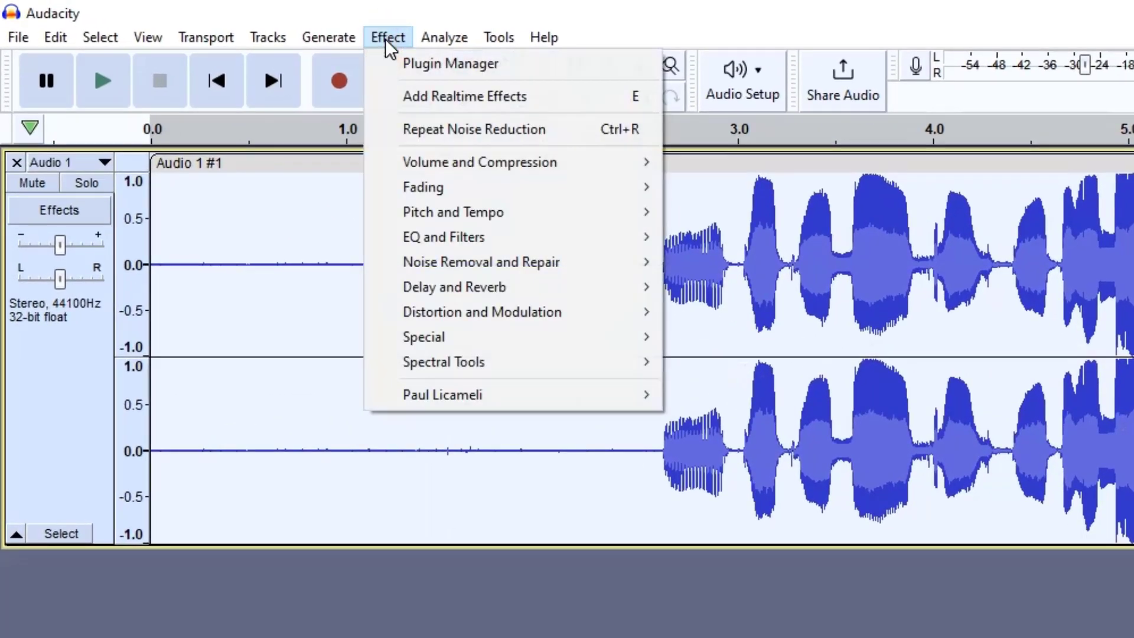
mouse_move(506, 263)
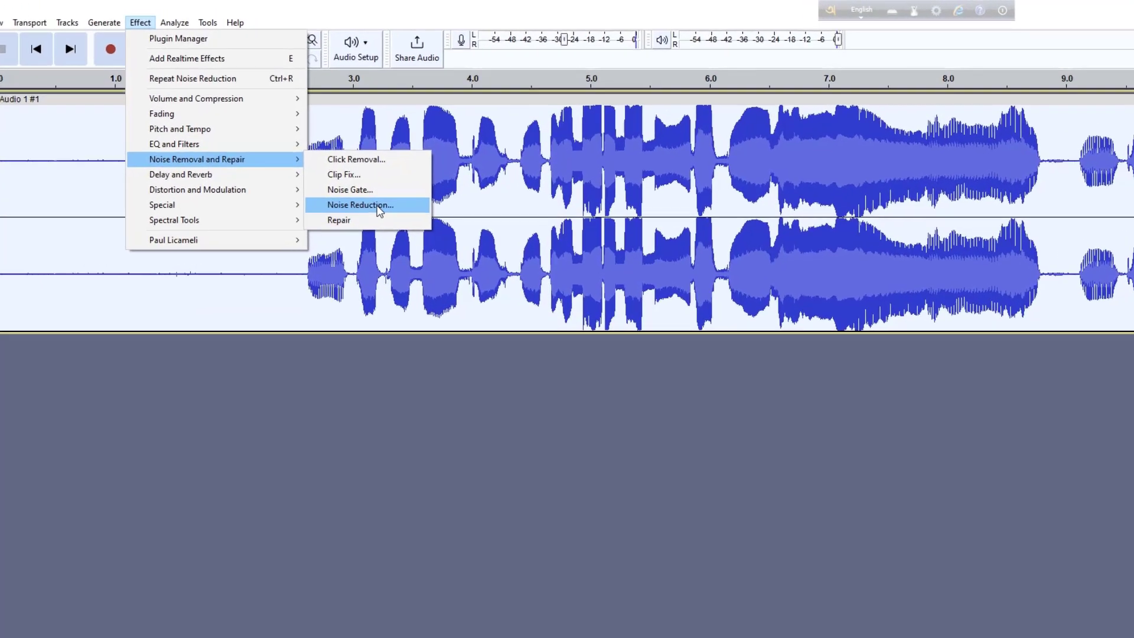
left_click(405, 177)
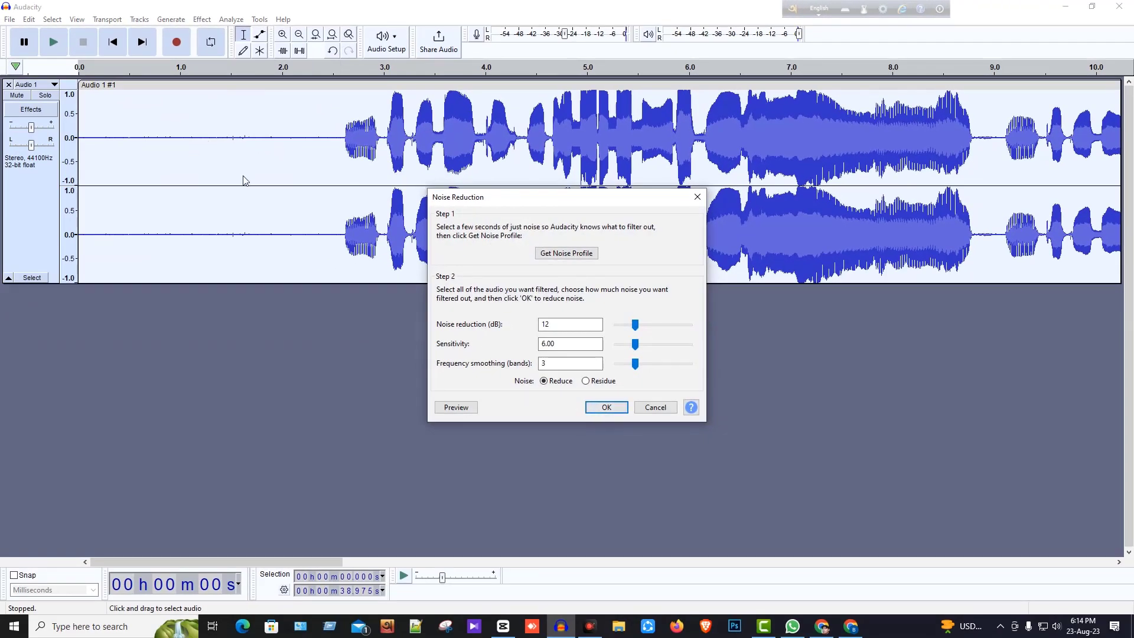
left_click(608, 406)
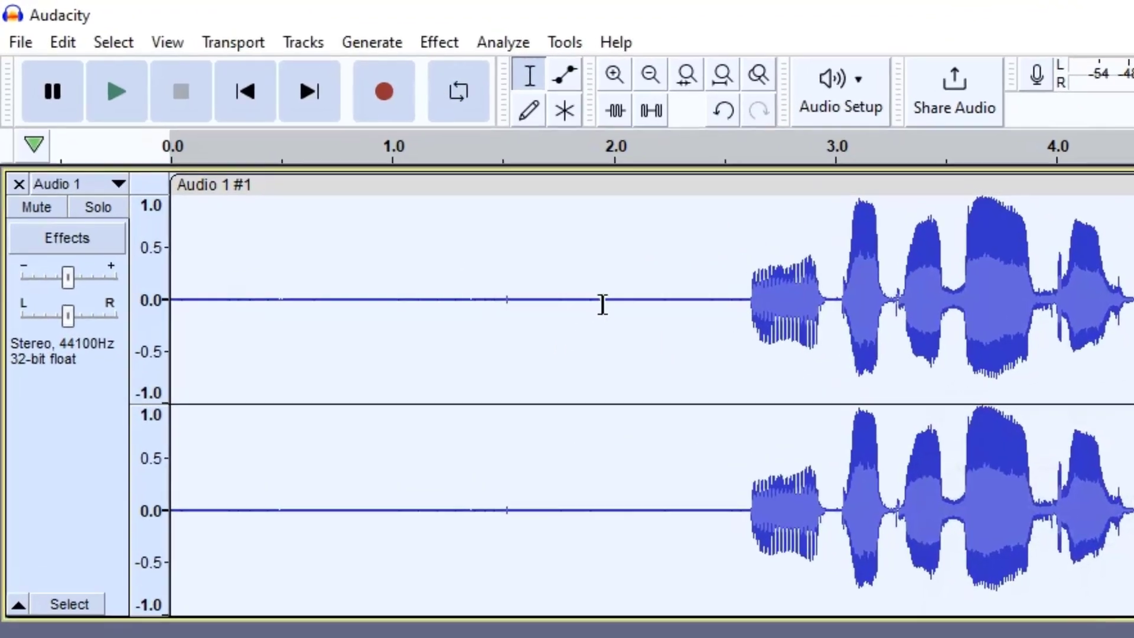
left_click_drag(471, 307, 171, 319)
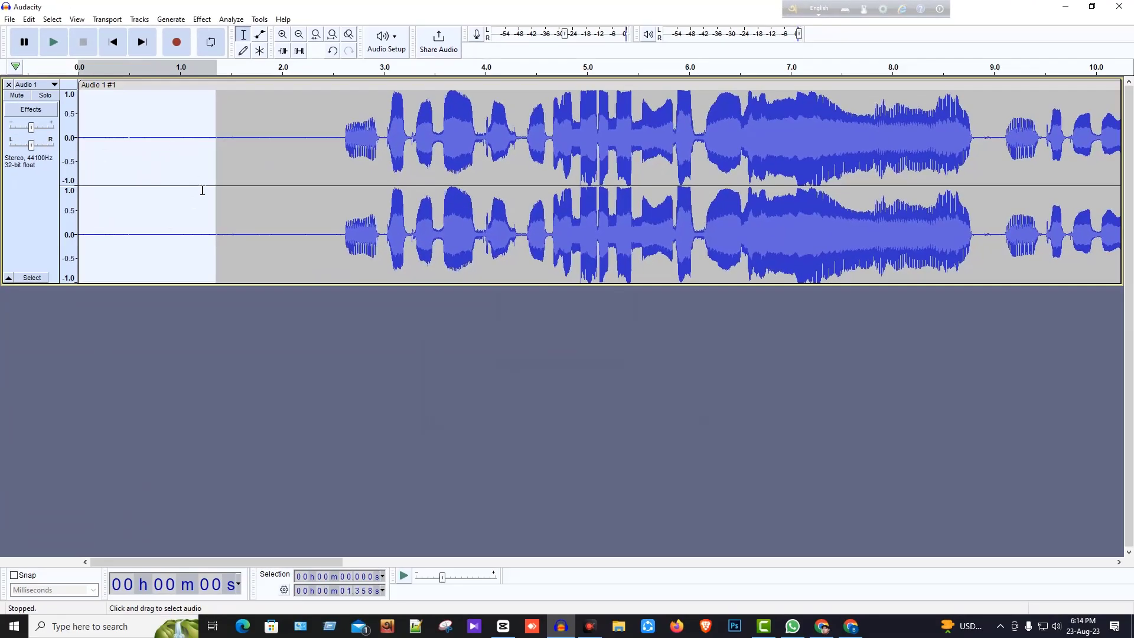
left_click(159, 207)
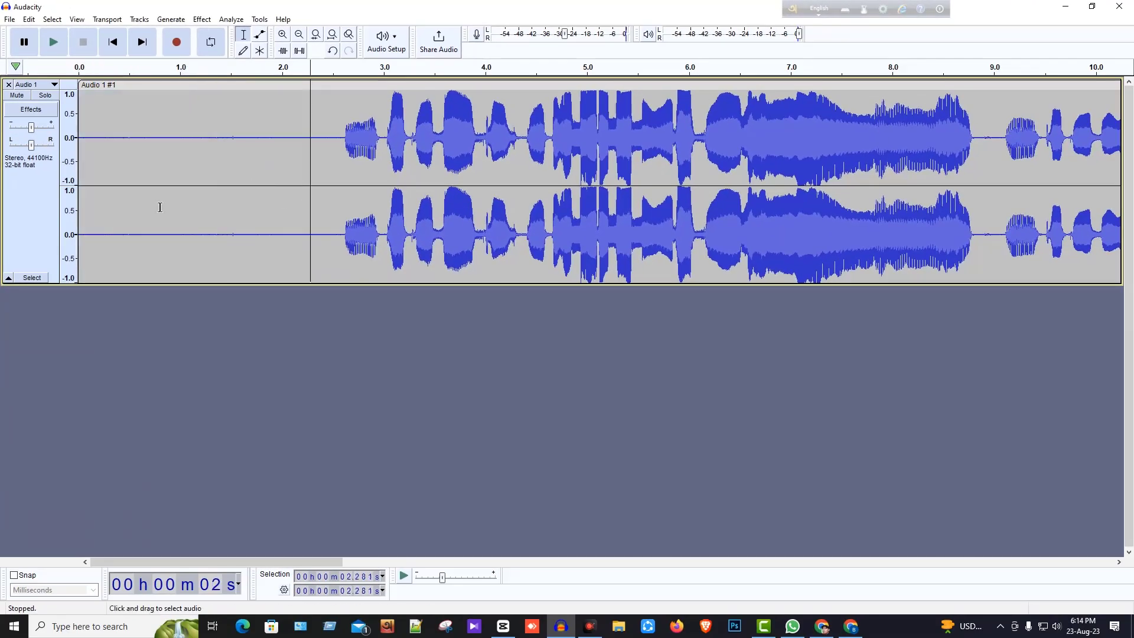
- Apply the Compressor to the whole track with a -12 dB threshold, -40 dB noise floor and 2:1 ratio
left_click(38, 195)
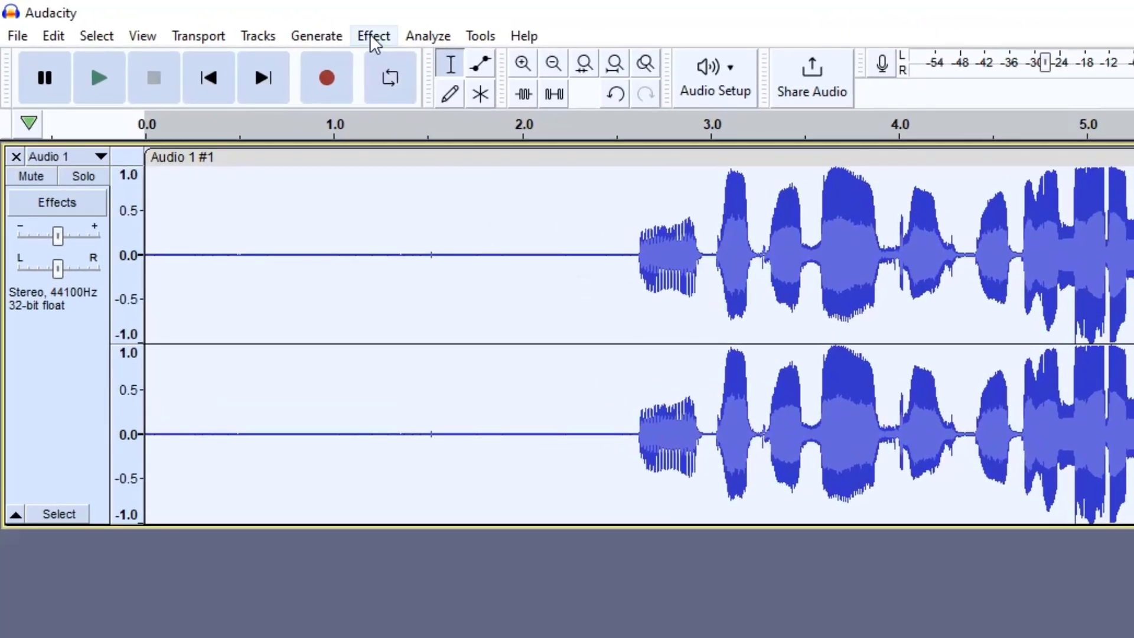
left_click(371, 36)
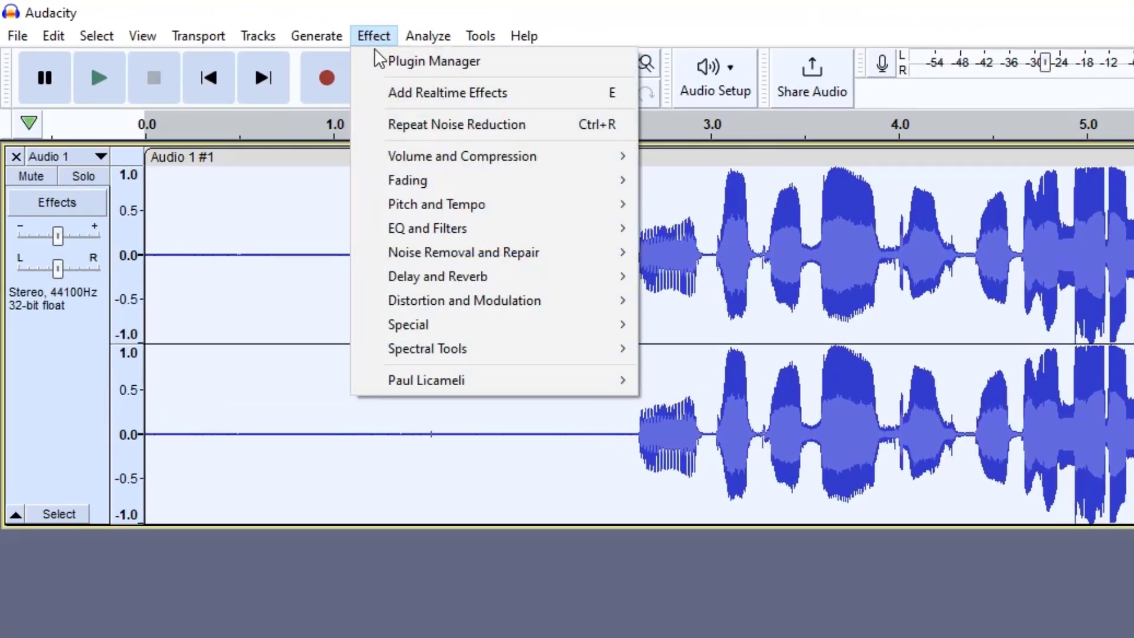
mouse_move(509, 173)
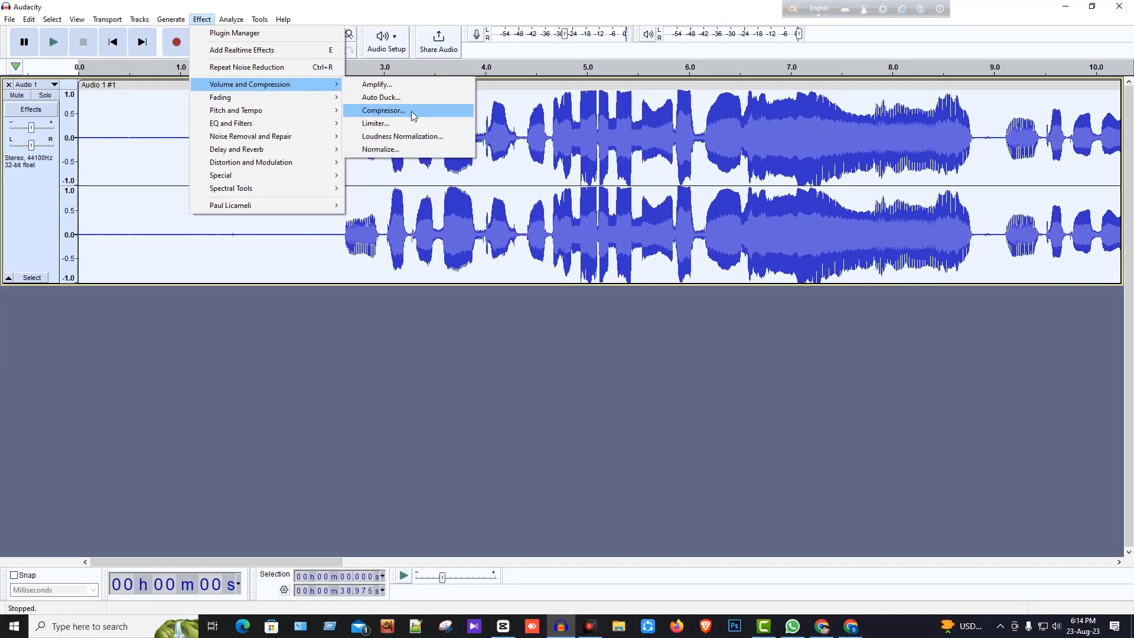
left_click(411, 111)
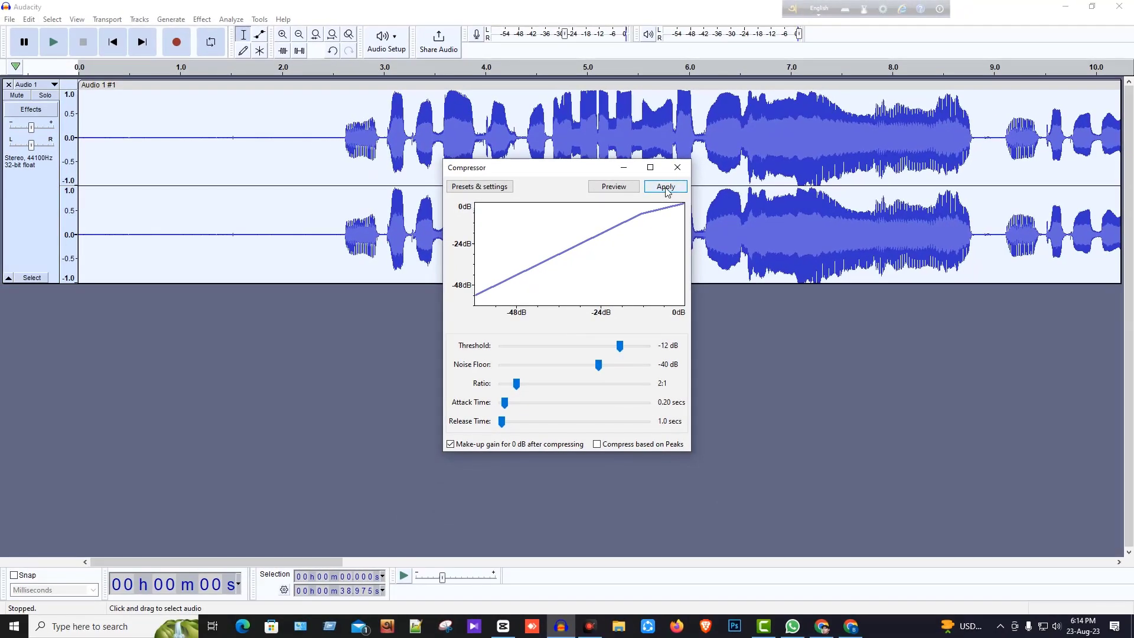
left_click(666, 187)
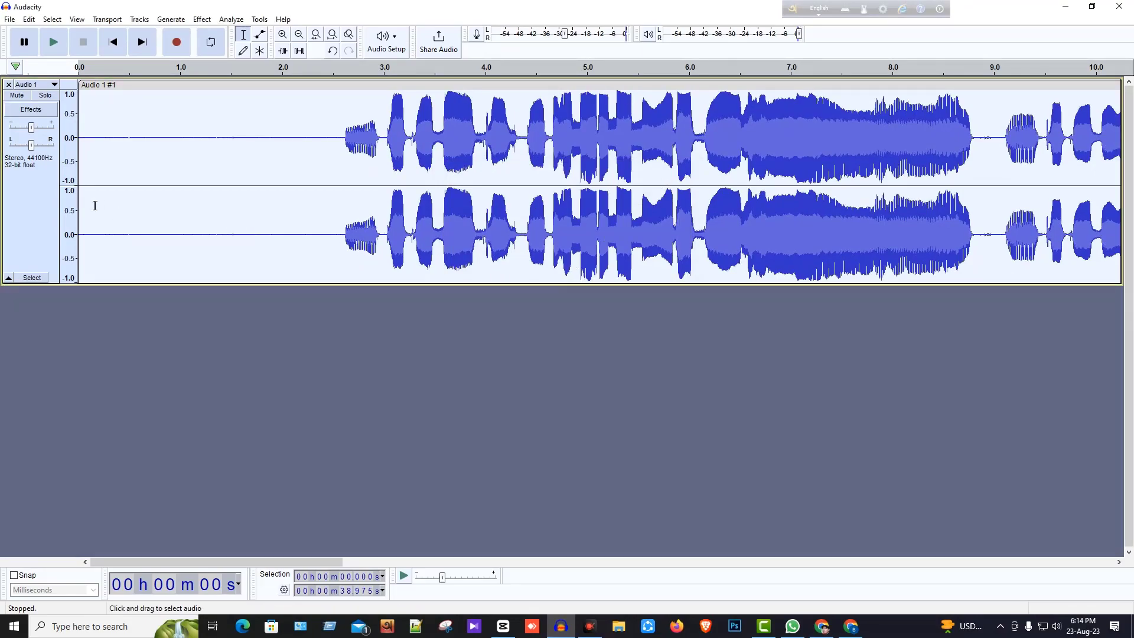
- Play the processed audio from about 2.58 s, where the voice begins, to check how it sounds
left_click(340, 150)
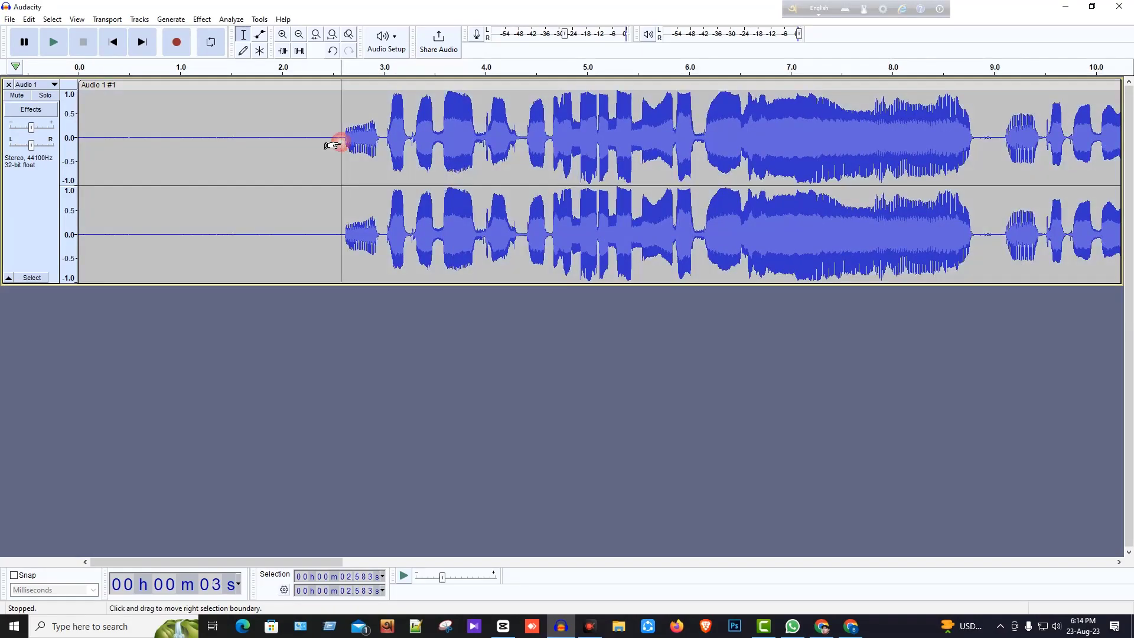
key("space")
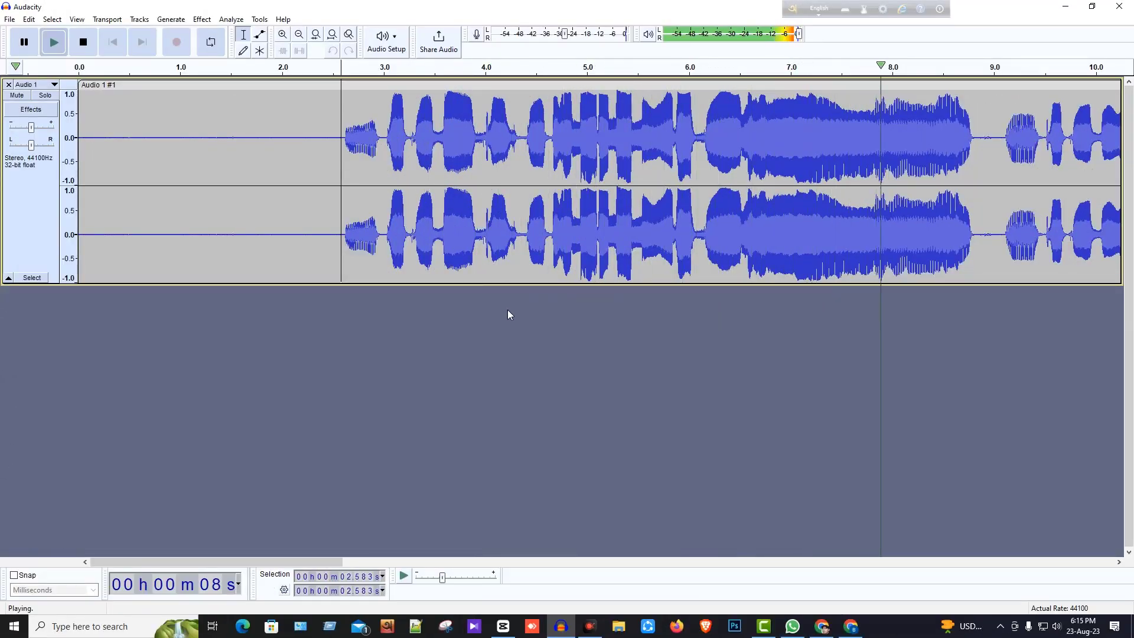
key("space")
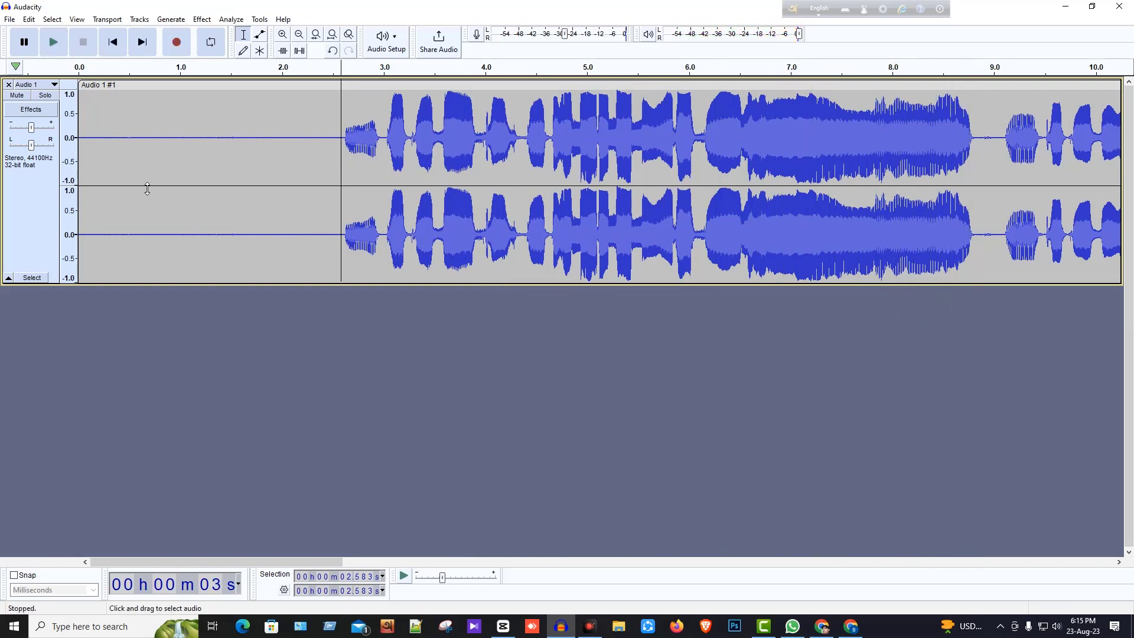
- Apply Filter Curve EQ to the whole track using the Treble Boost factory preset
left_click(34, 203)
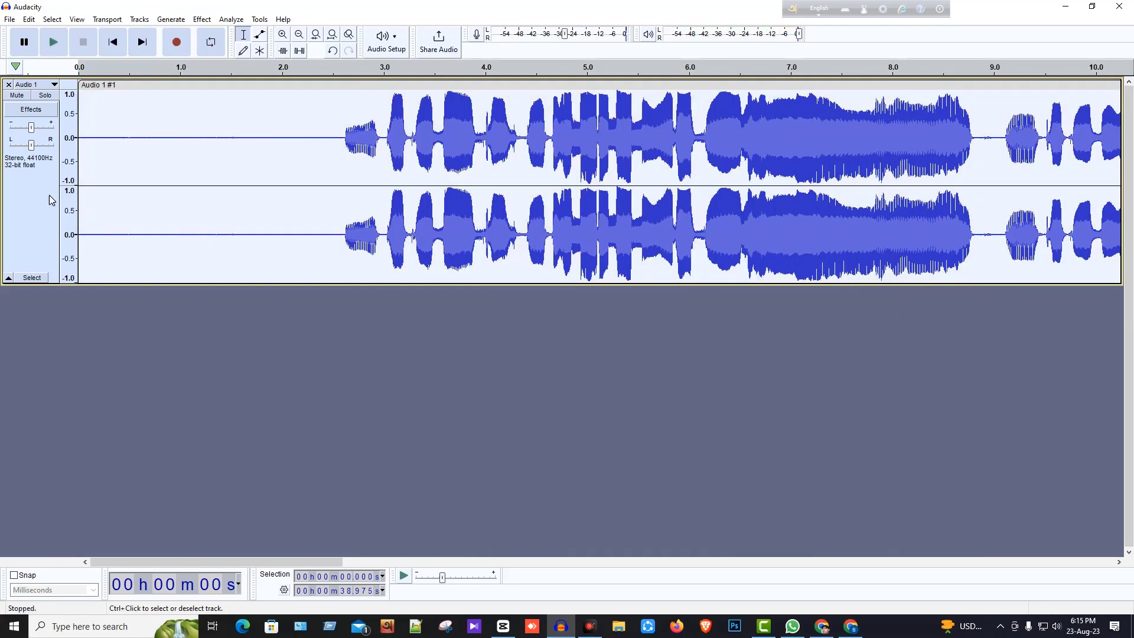
left_click(200, 21)
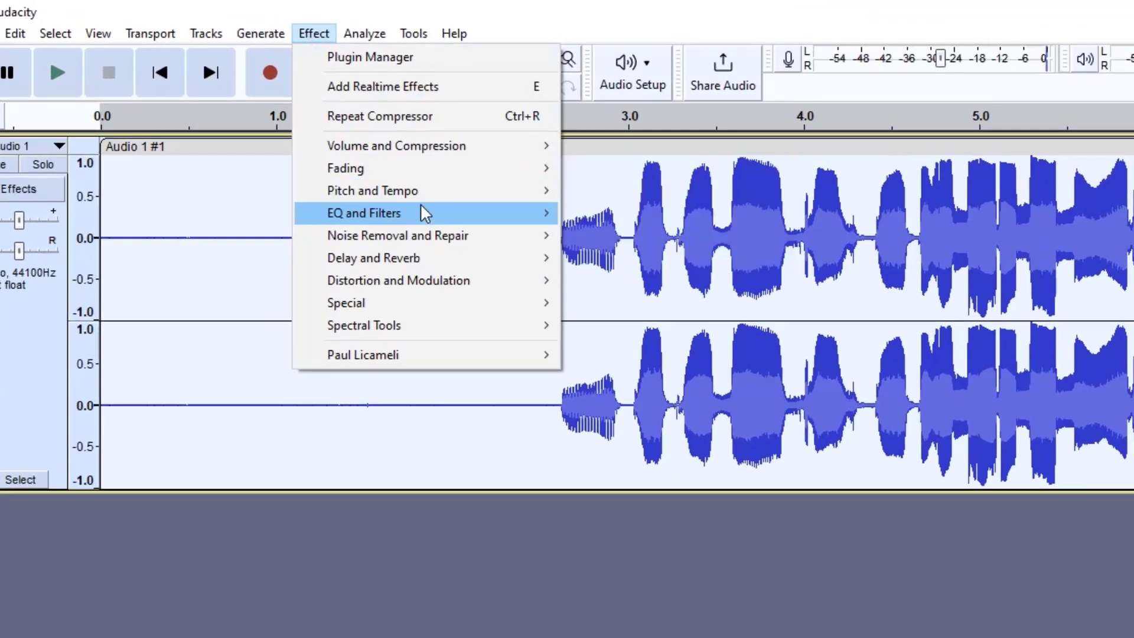
mouse_move(422, 214)
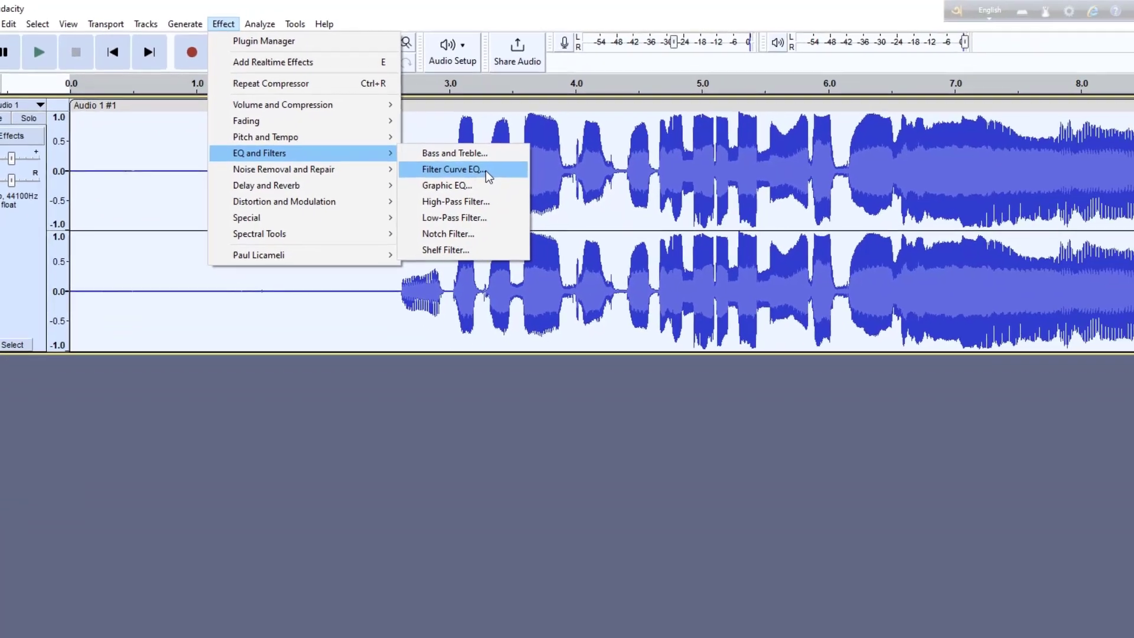
left_click(723, 254)
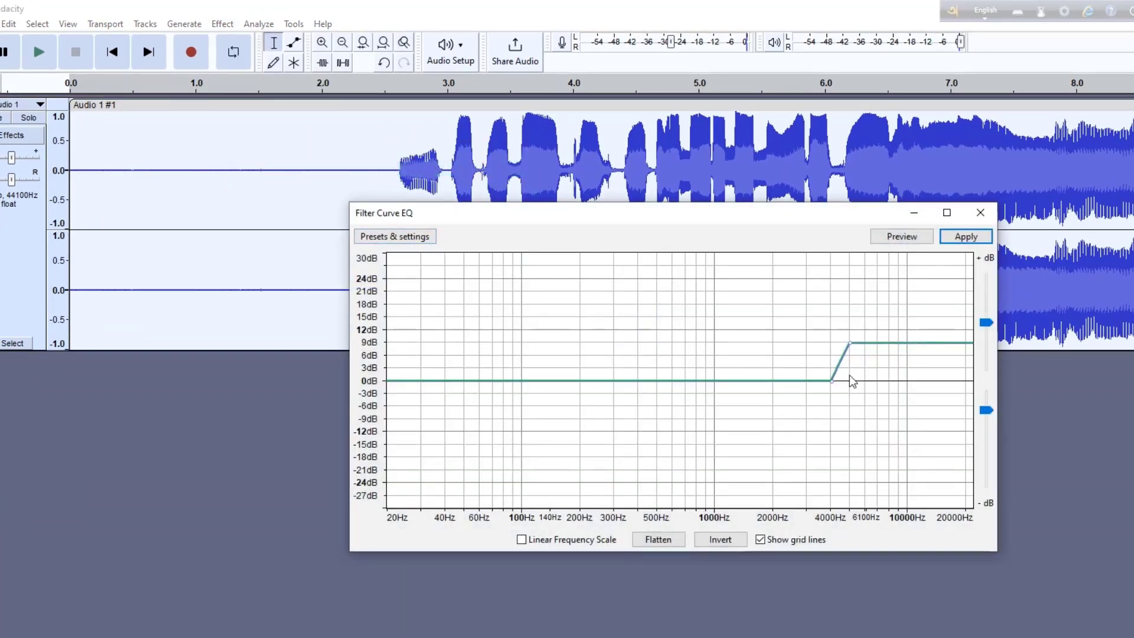
left_click(413, 239)
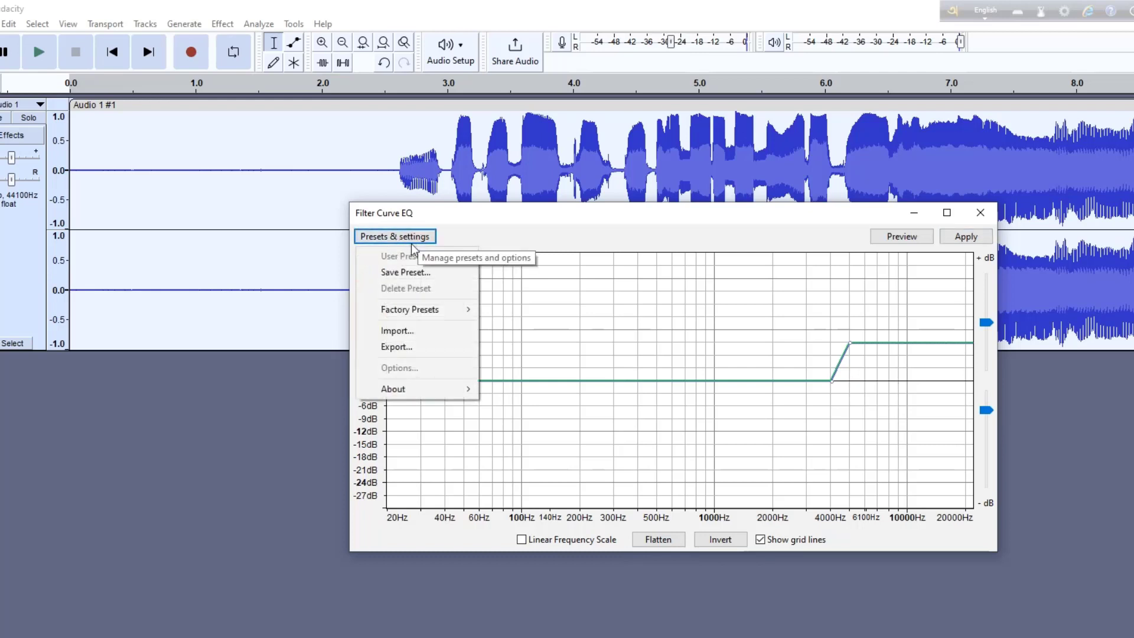
mouse_move(418, 313)
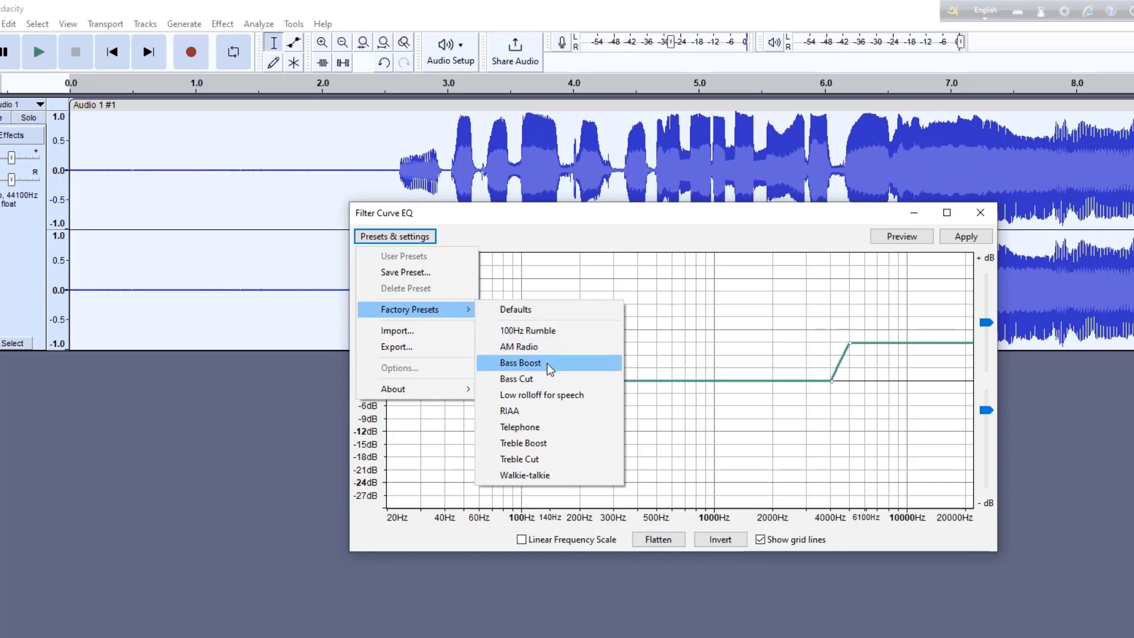
left_click(544, 442)
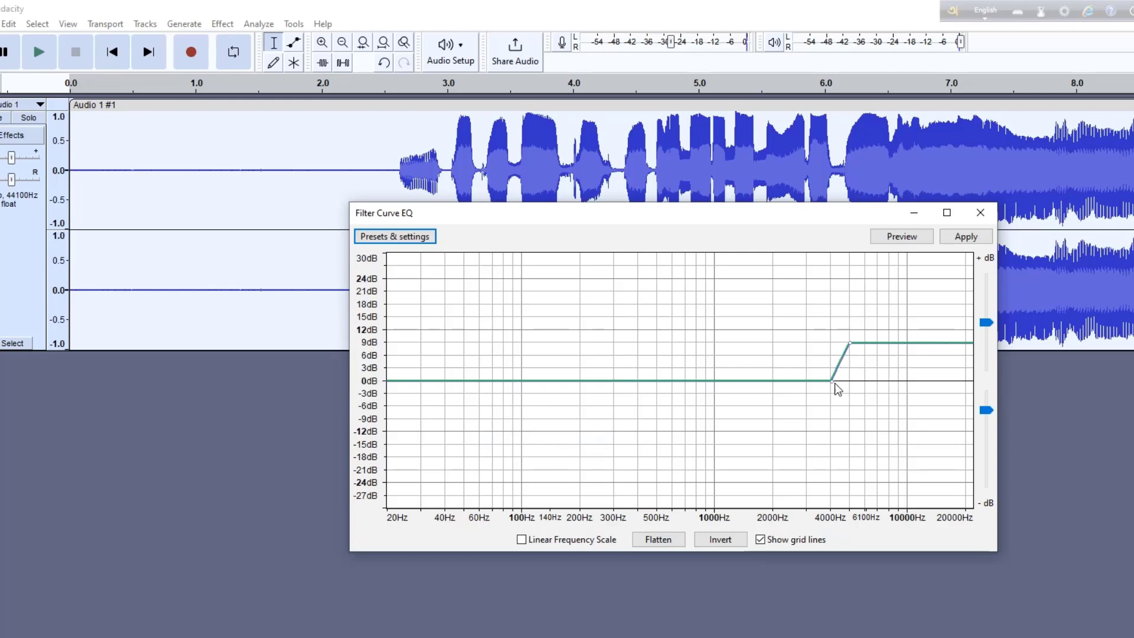
left_click(966, 237)
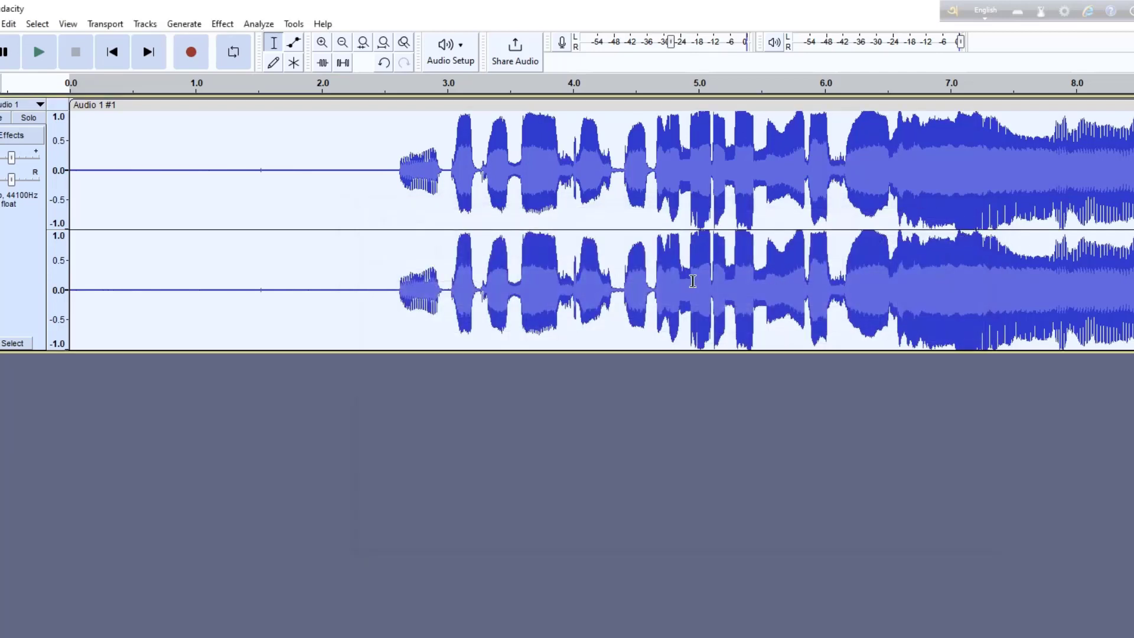
- Play the equalized audio from about 2.60 s, just before the voice begins, to check how it sounds
left_click(396, 168)
key("space")
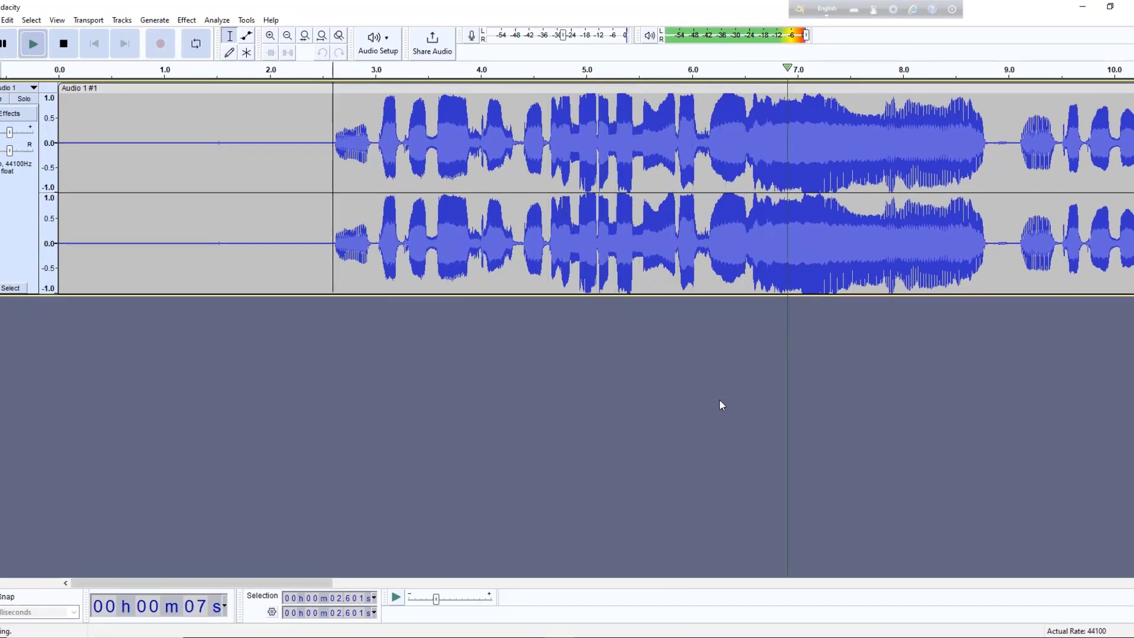
key("space")
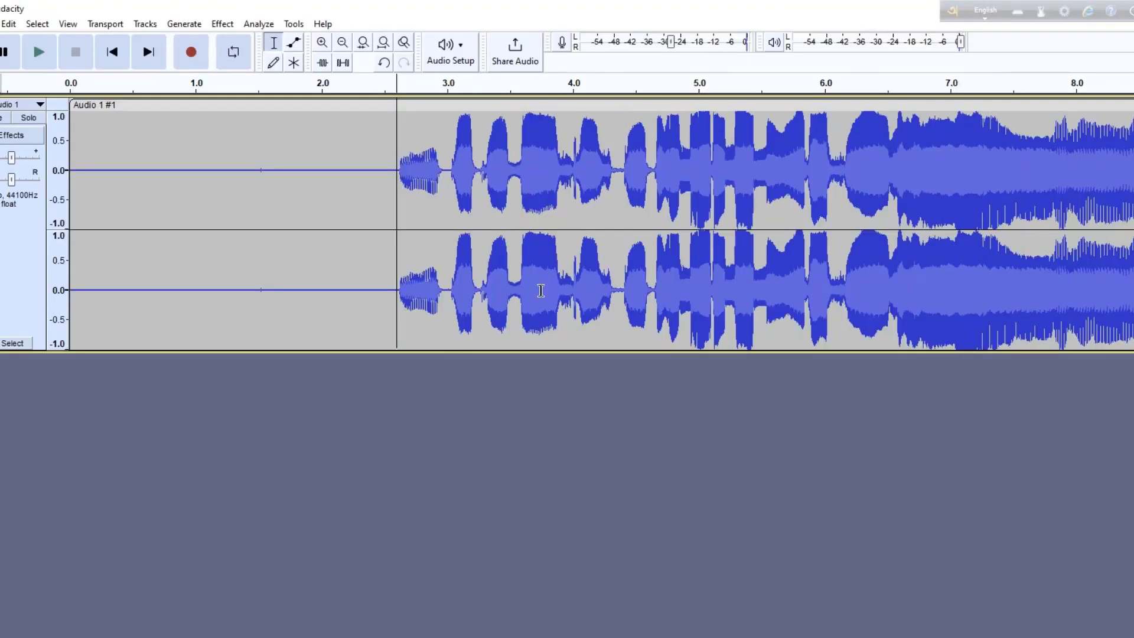
- Apply Echo to the whole track with a delay time of 0.3 seconds and a decay factor of 0.2
left_click(39, 250)
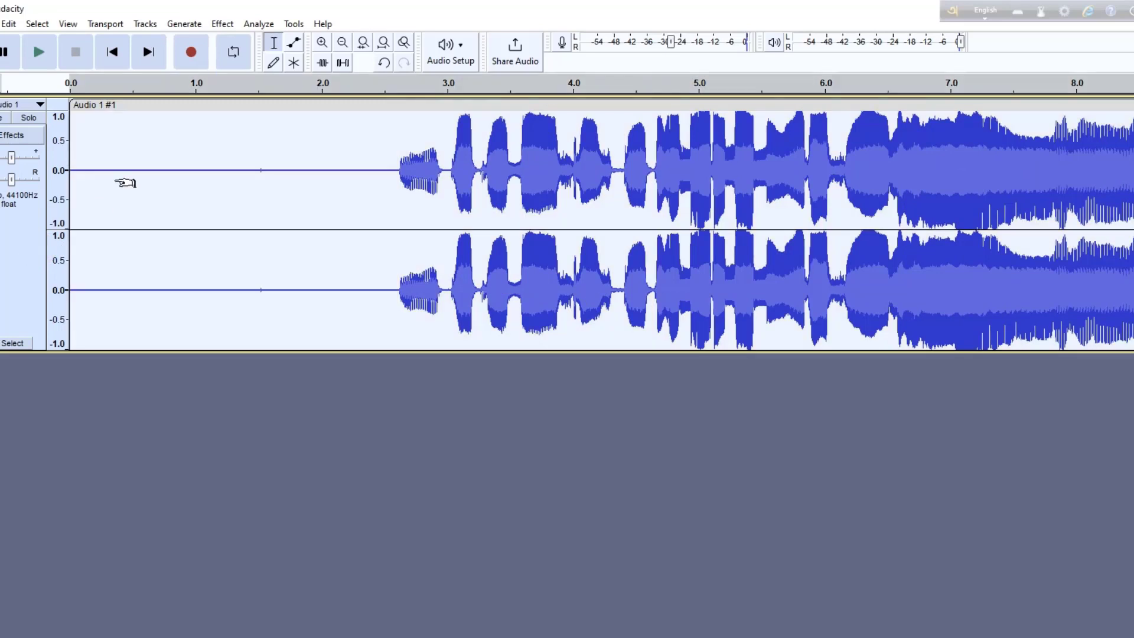
left_click(221, 24)
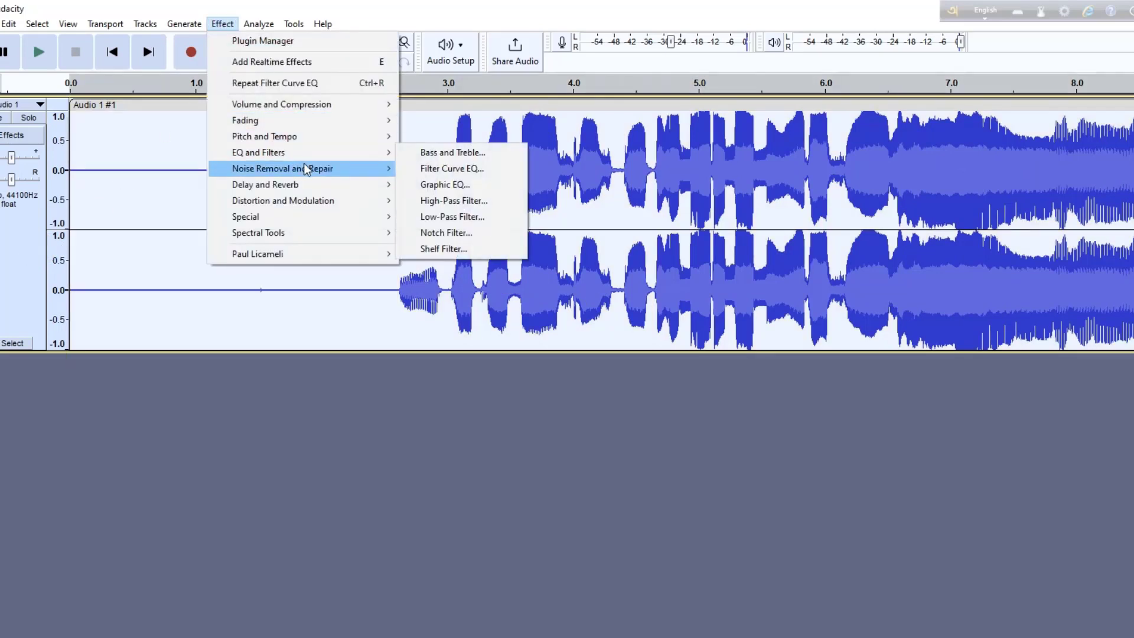
mouse_move(309, 167)
mouse_move(324, 184)
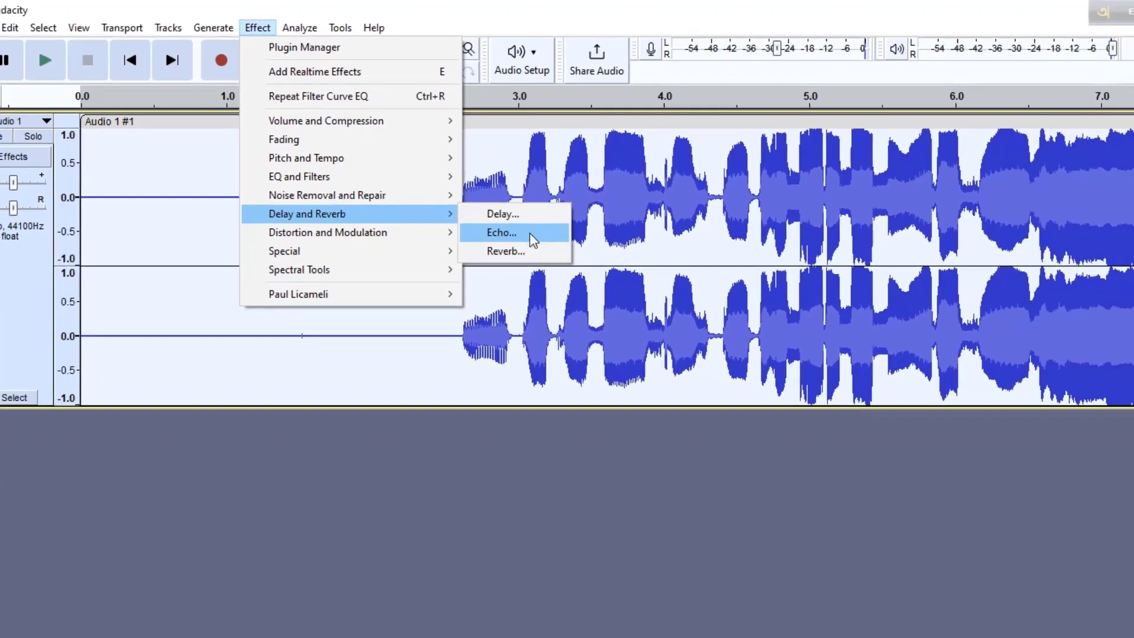
left_click(533, 239)
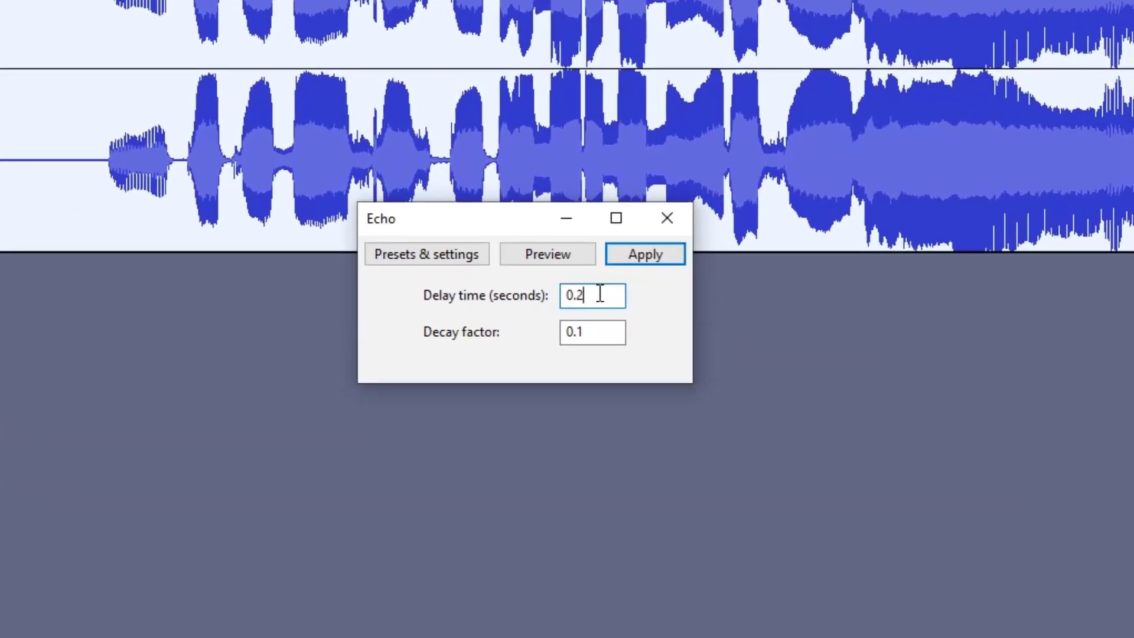
left_click_drag(599, 297, 579, 293)
type("3")
left_click_drag(586, 332, 580, 334)
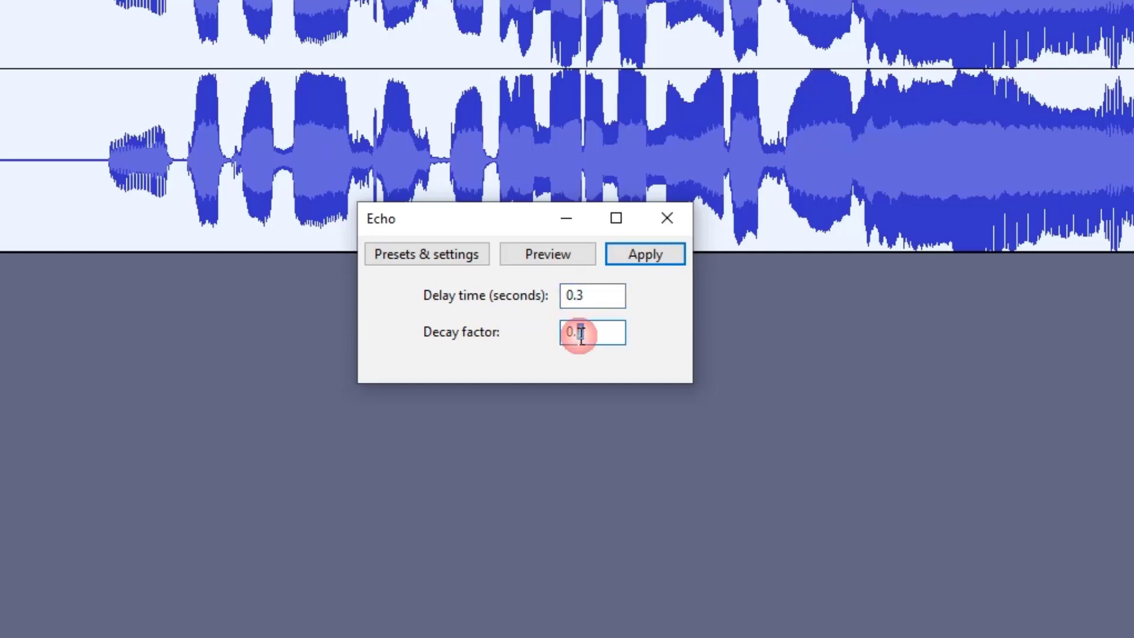
type("2")
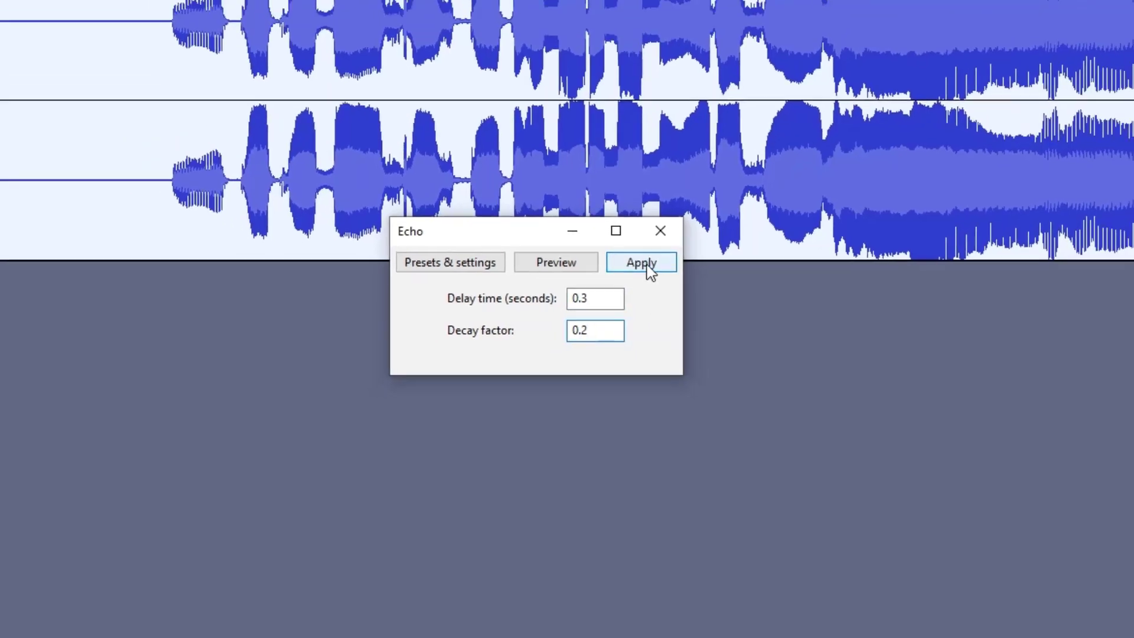
left_click(648, 270)
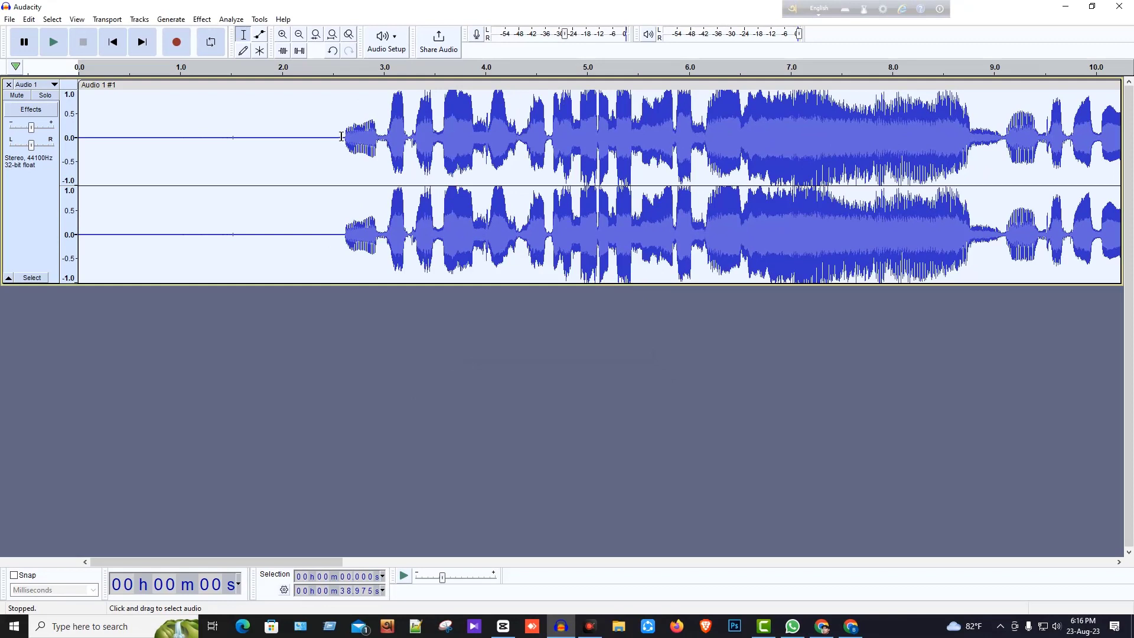
- Play the audio with the echo from about 2.59 s, checking the speaker volume during playback
left_click(341, 136)
key("space")
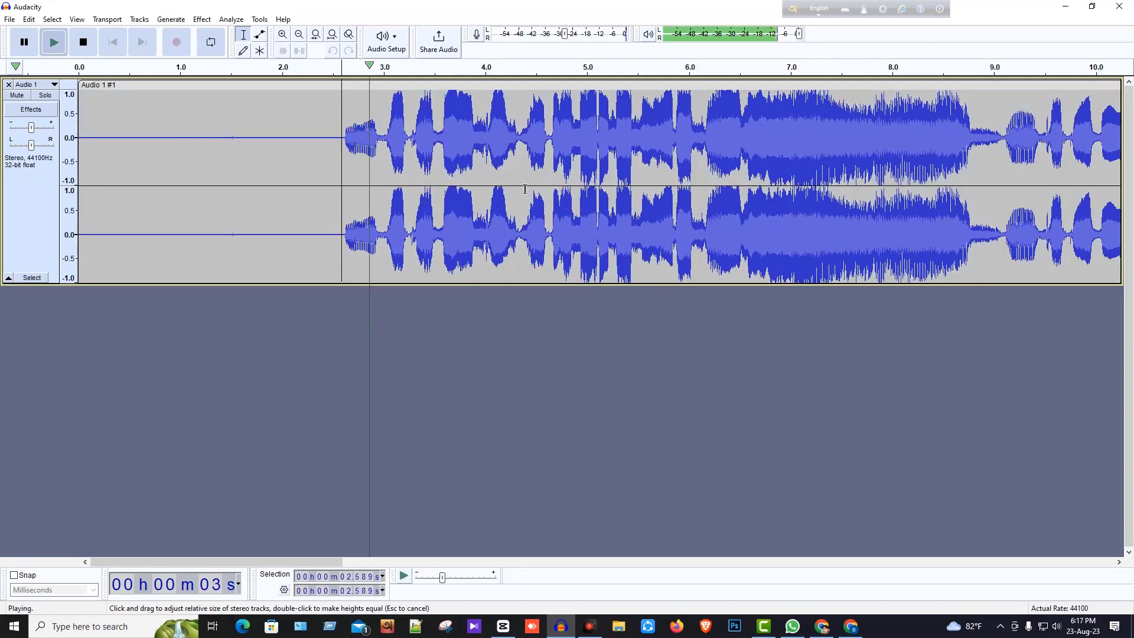
left_click(1053, 628)
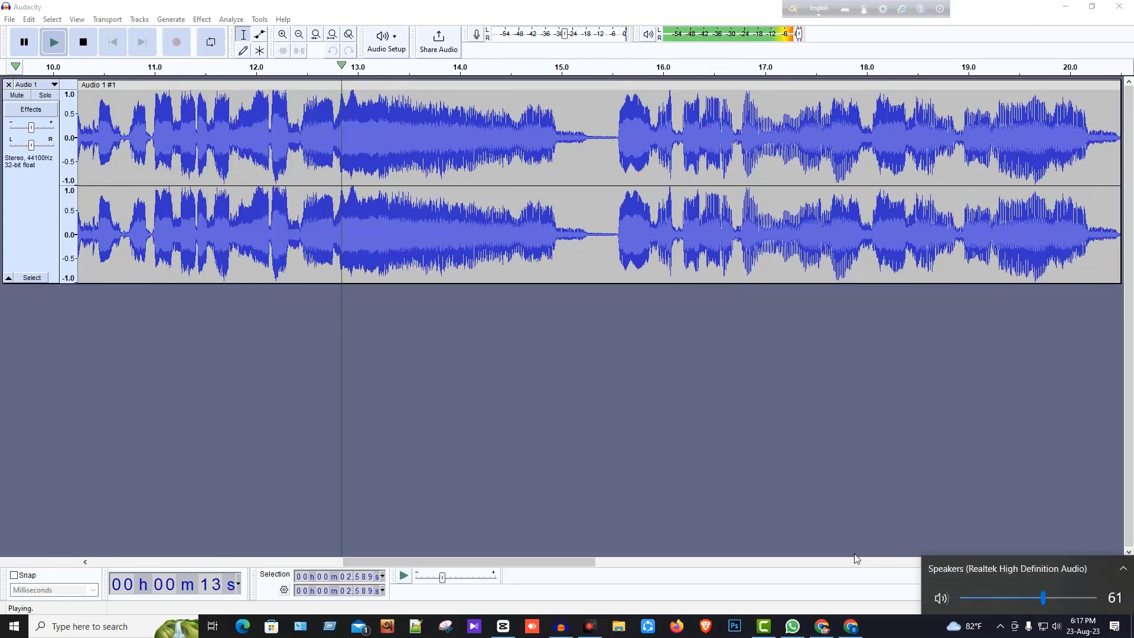
left_click(803, 513)
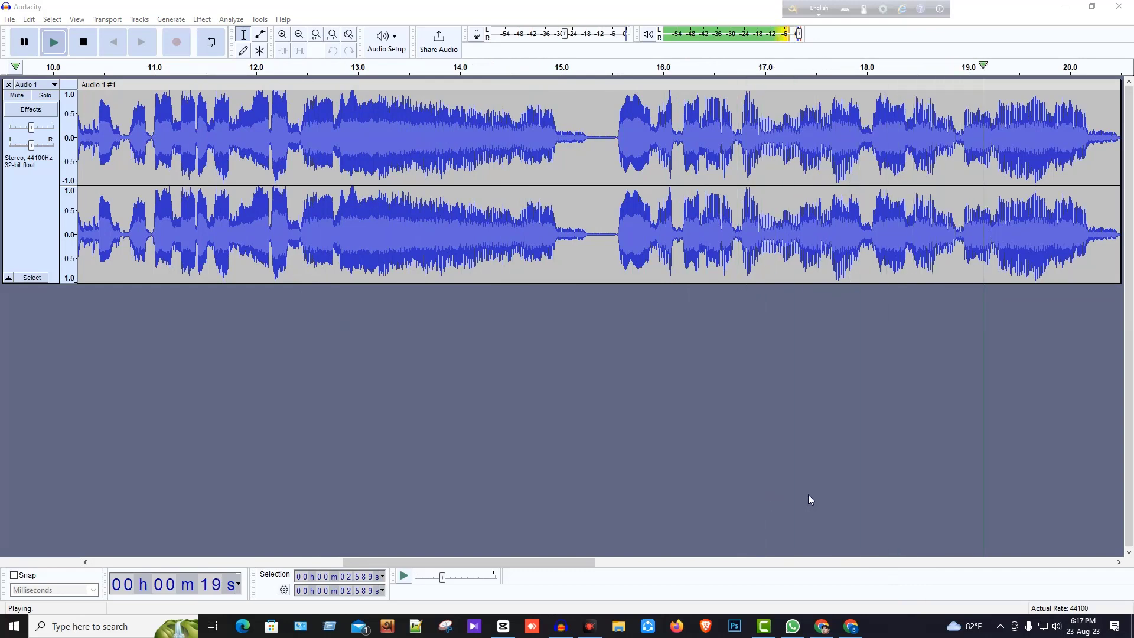
key("space")
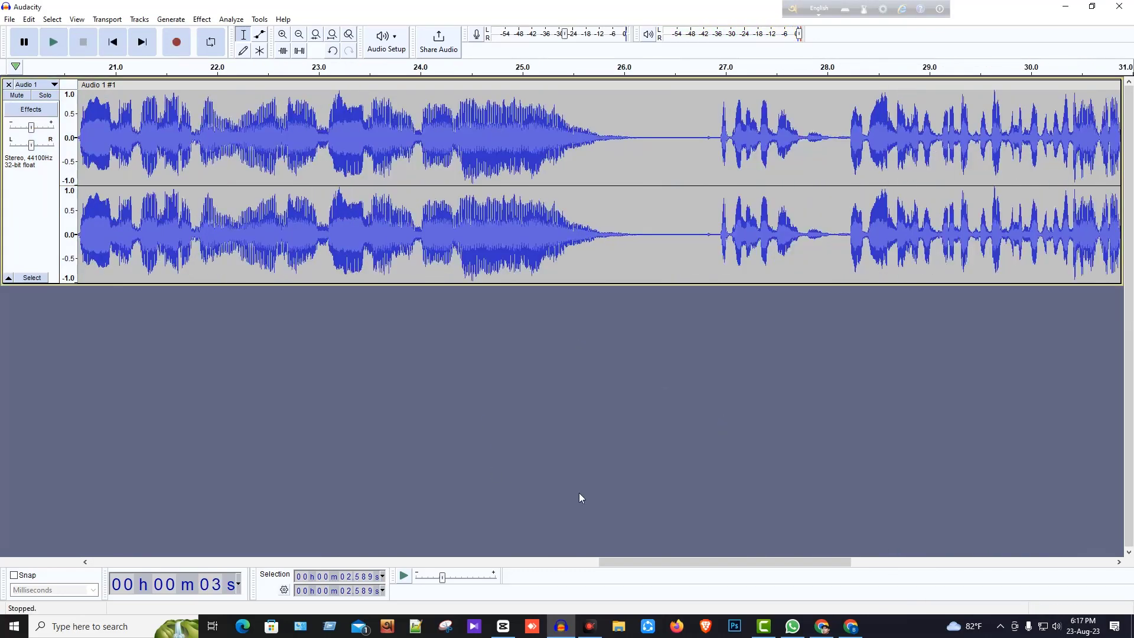
- Delete the silent stretch from 0 to about 2.37 s at the start of the track
left_click_drag(649, 562, 141, 562)
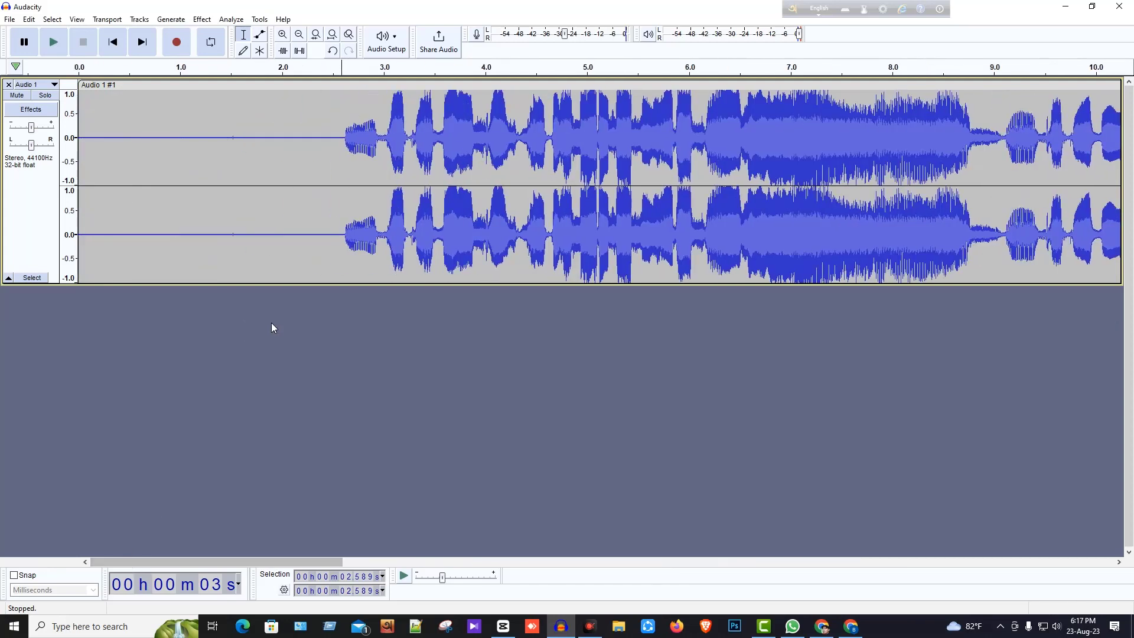
left_click_drag(319, 139, 2, 155)
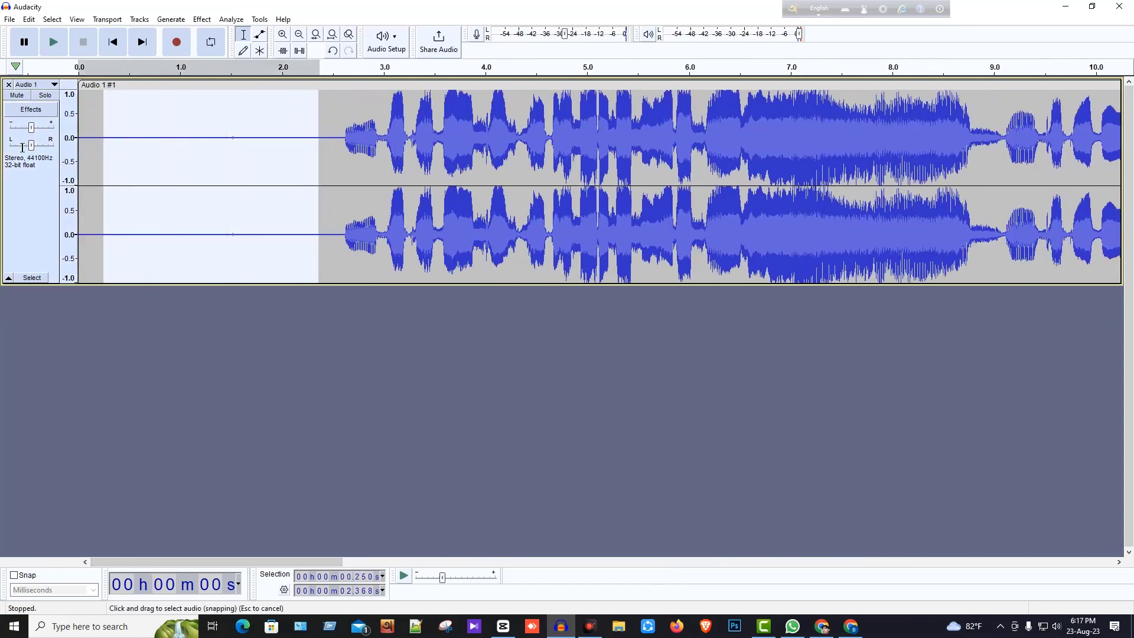
key("Delete")
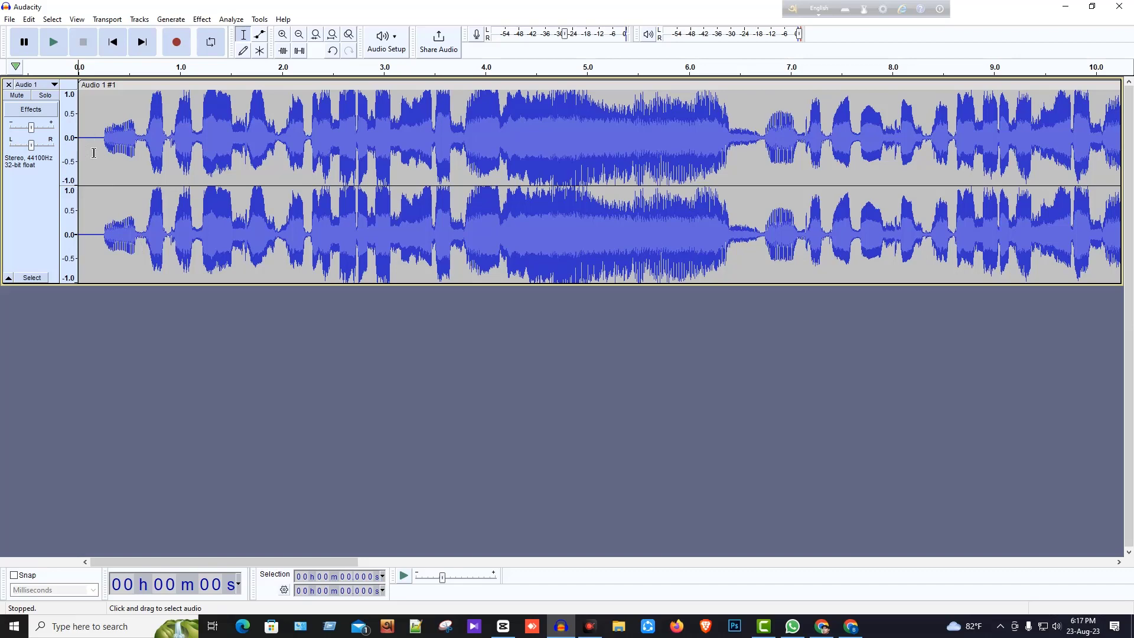
- Apply Reverb to the whole track with 75% room size, 10 ms pre-delay, 50% reverberance and 50% damping
left_click(41, 208)
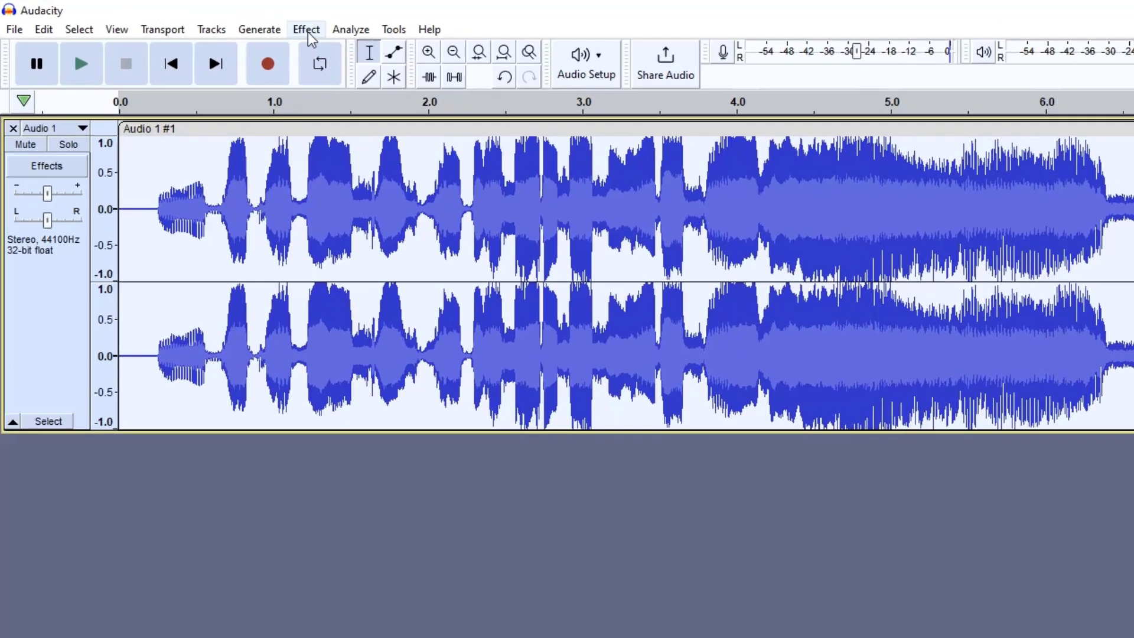
left_click(205, 19)
mouse_move(265, 151)
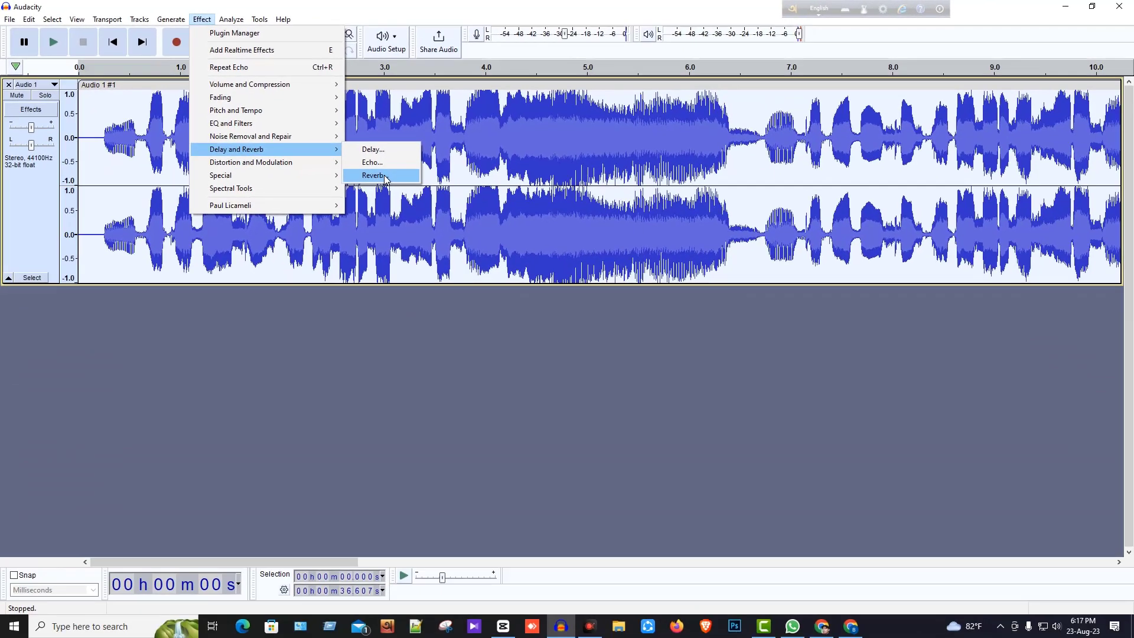
left_click(676, 312)
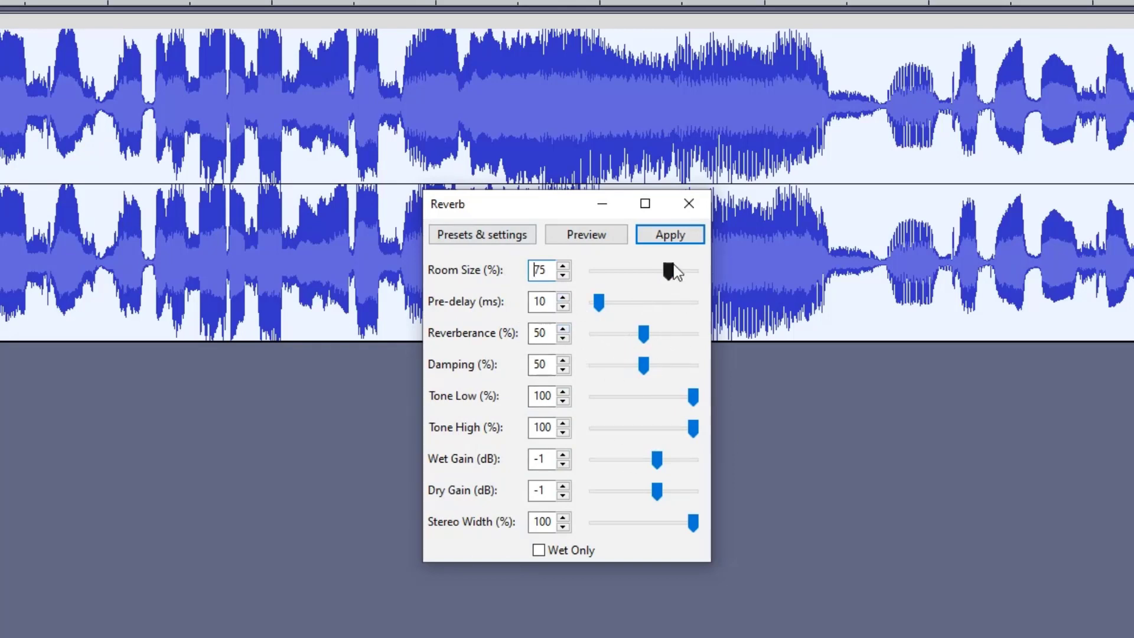
left_click(673, 234)
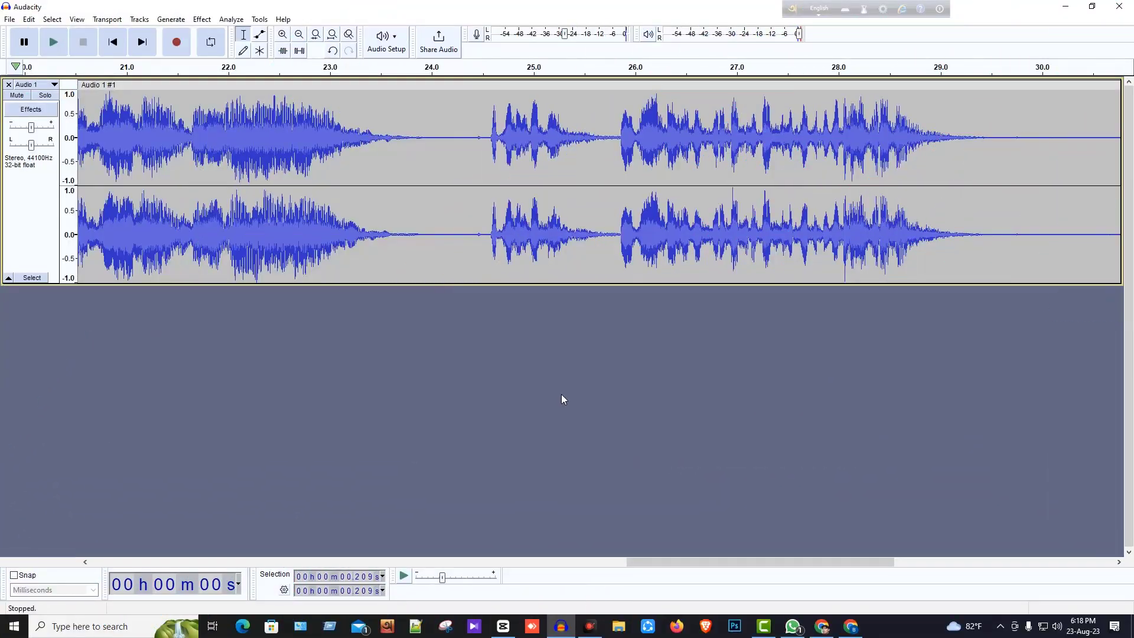
left_click_drag(728, 556, 165, 569)
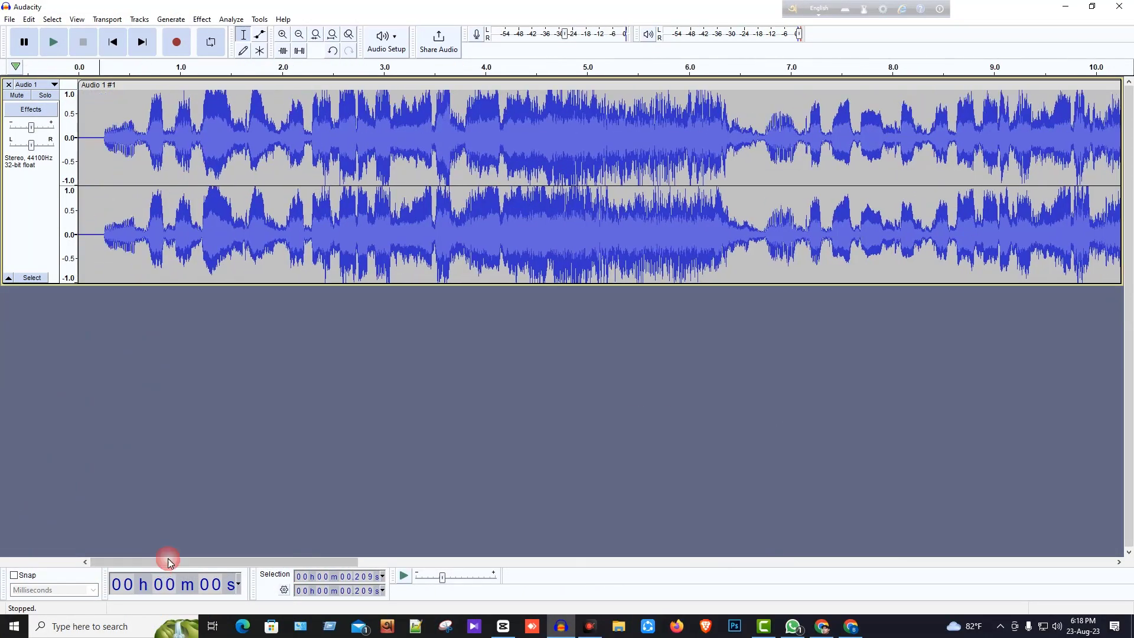
left_click(202, 19)
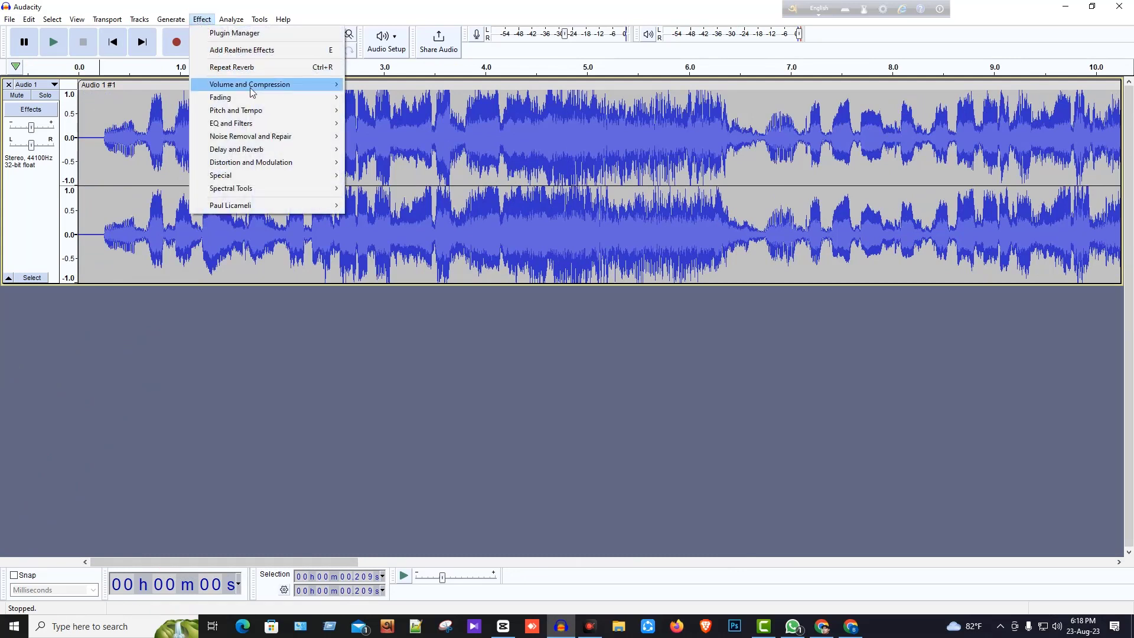
mouse_move(269, 111)
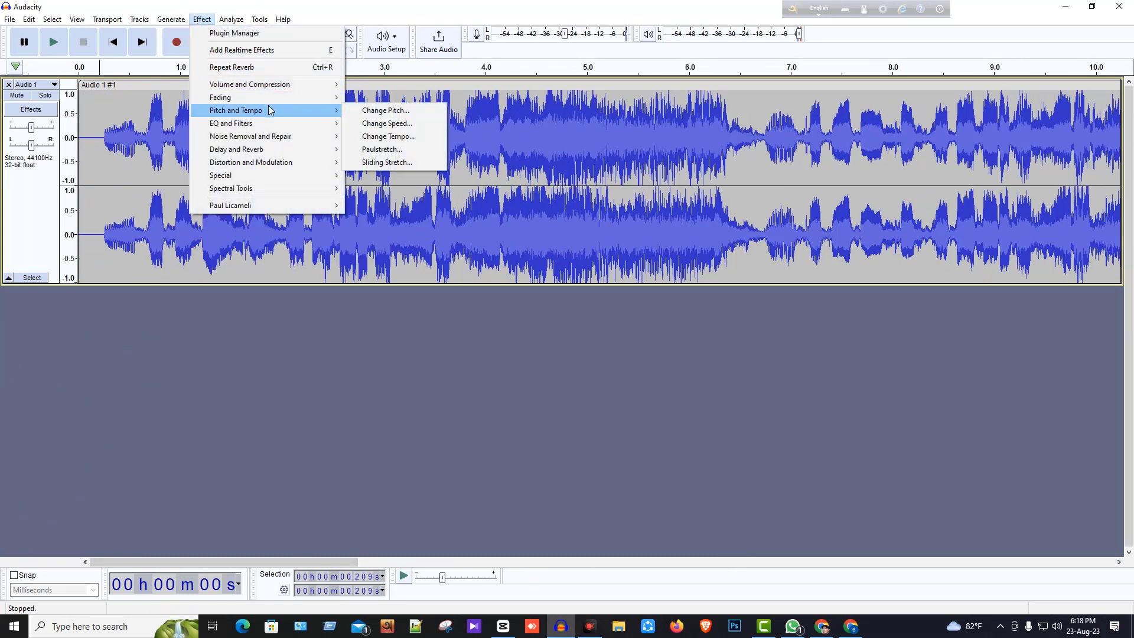
left_click(247, 335)
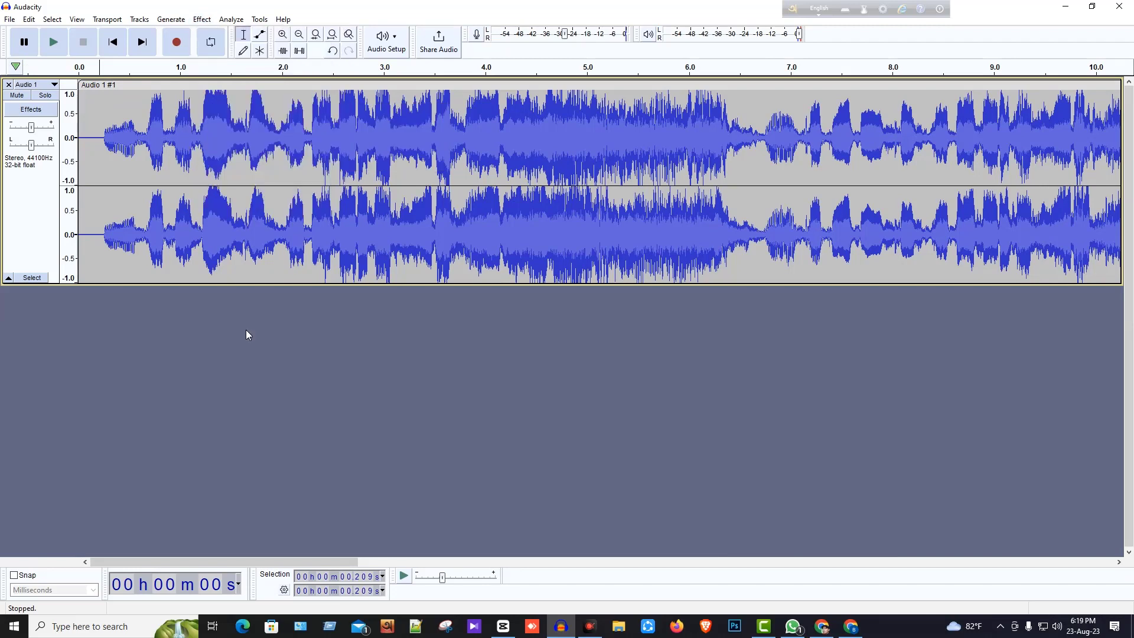